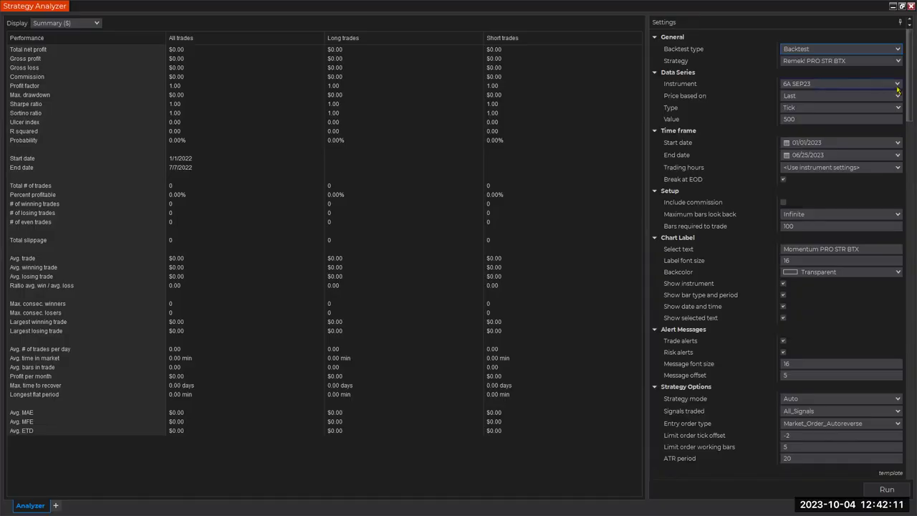
Step: Set the backtest data series to the Futures (Indexes) instrument list with Minute bars of value 15
{"action": "left_click", "coordinate": [898, 85]}
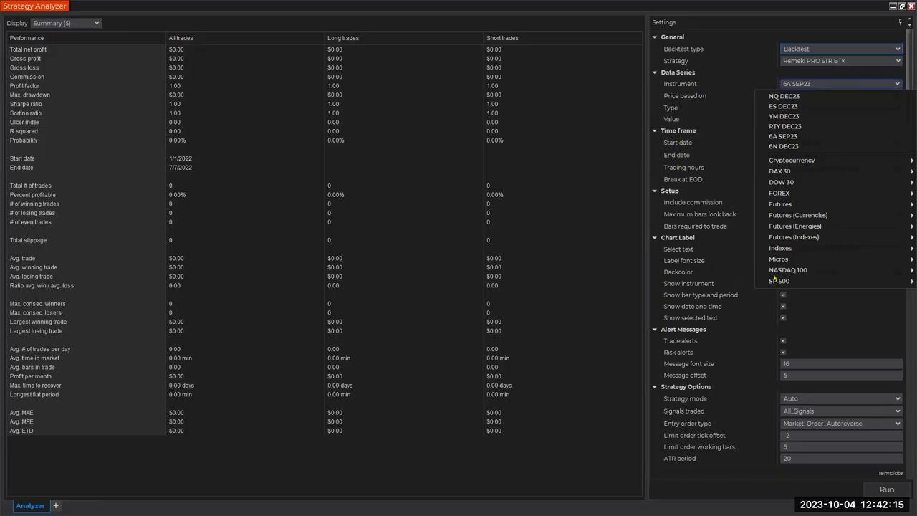
{"action": "left_click", "coordinate": [797, 239]}
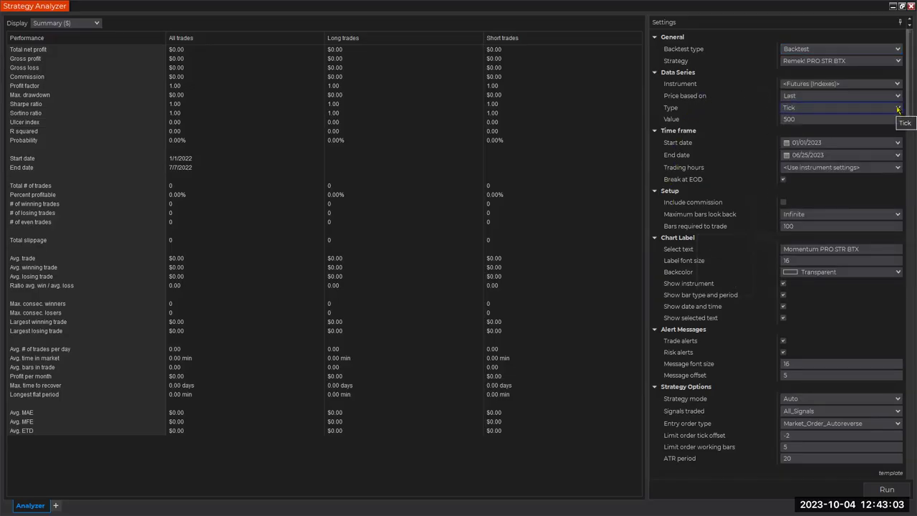
{"action": "left_click", "coordinate": [898, 108]}
{"action": "left_click", "coordinate": [795, 104]}
{"action": "left_click", "coordinate": [800, 119]}
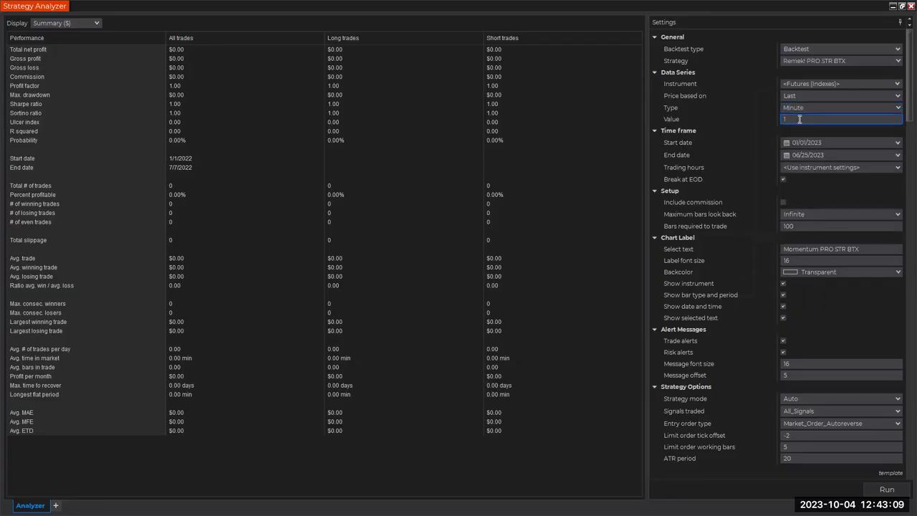
{"action": "type", "text": "5"}
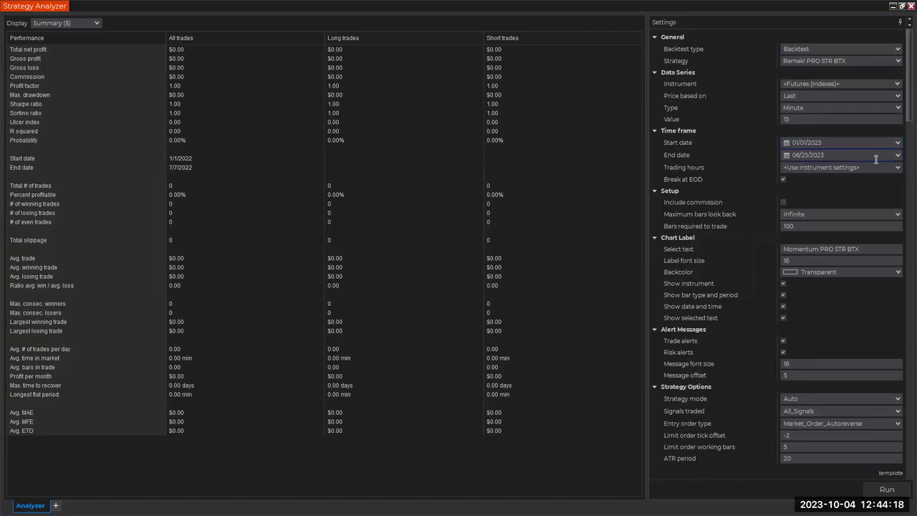
Step: Set the backtest end date to 10/04/2023
{"action": "left_click", "coordinate": [897, 156]}
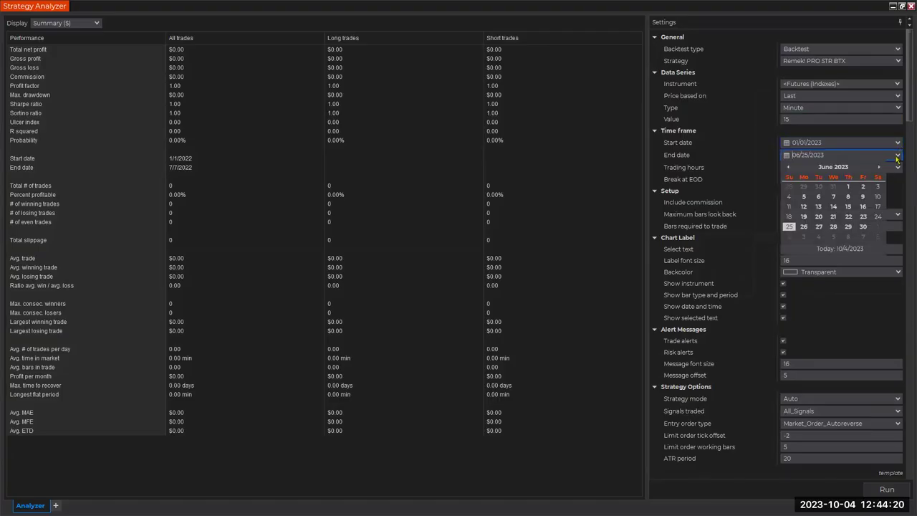
{"action": "left_click", "coordinate": [822, 253]}
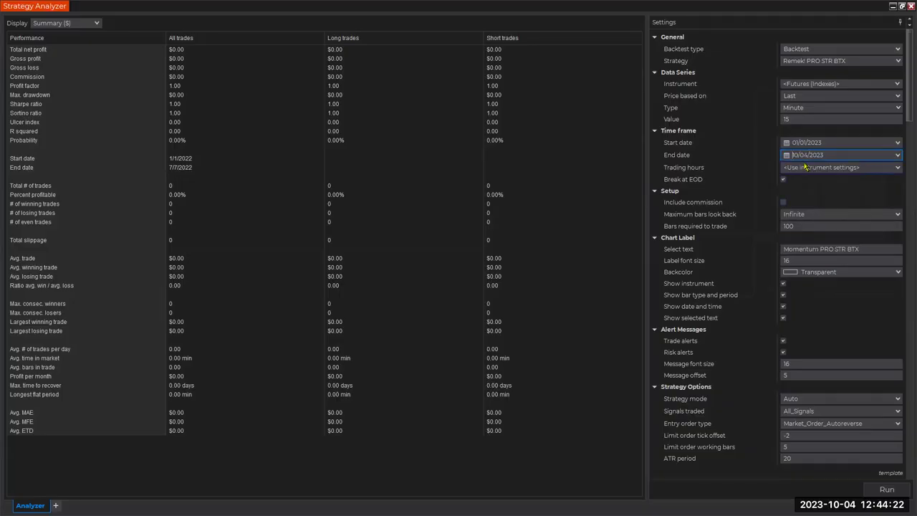
{"action": "left_click", "coordinate": [834, 144]}
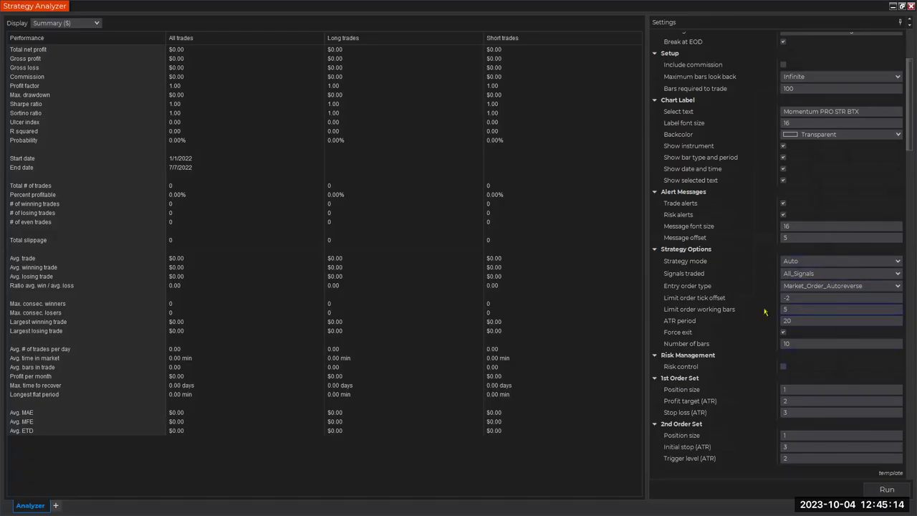
Step: Set the strategy's entry order type to Market_Order and turn off Force exit
{"action": "left_click", "coordinate": [828, 288]}
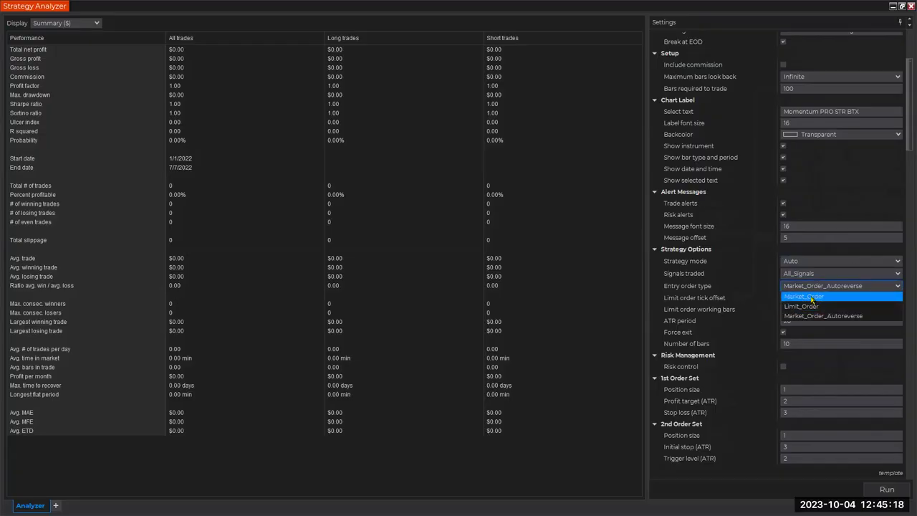
{"action": "left_click", "coordinate": [812, 298]}
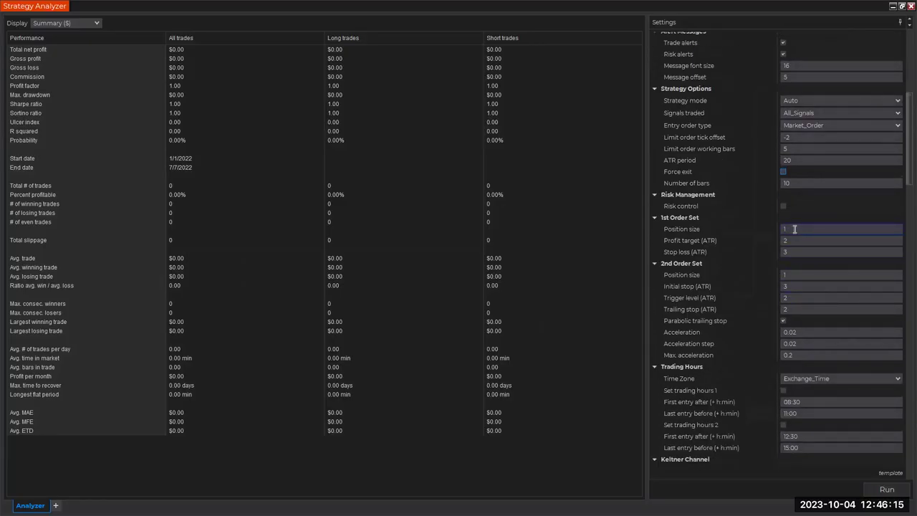
{"action": "scroll", "coordinate": [745, 225], "scroll_direction": "down", "scroll_amount": 1}
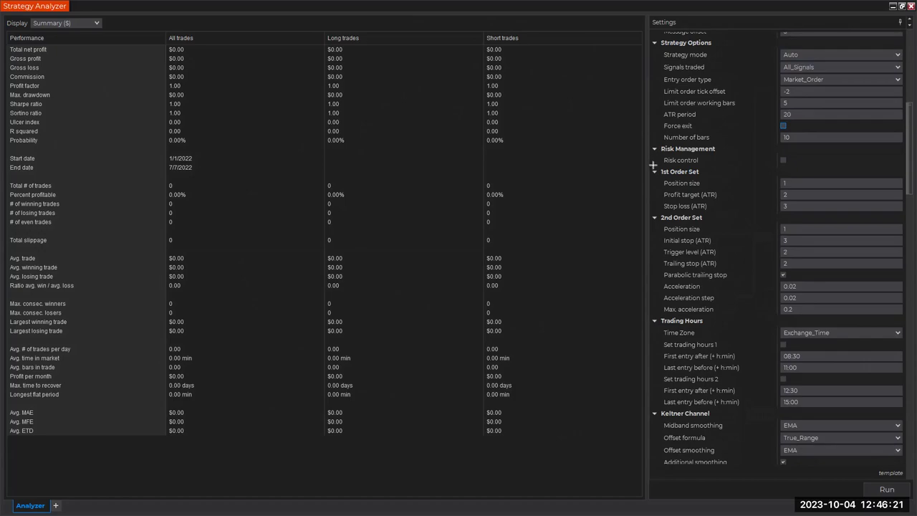
{"action": "mouse_move", "coordinate": [653, 166]}
{"action": "left_mouse_down"}
{"action": "mouse_move", "coordinate": [794, 236]}
{"action": "mouse_move", "coordinate": [883, 316]}
{"action": "mouse_move", "coordinate": [907, 317]}
{"action": "left_mouse_up"}
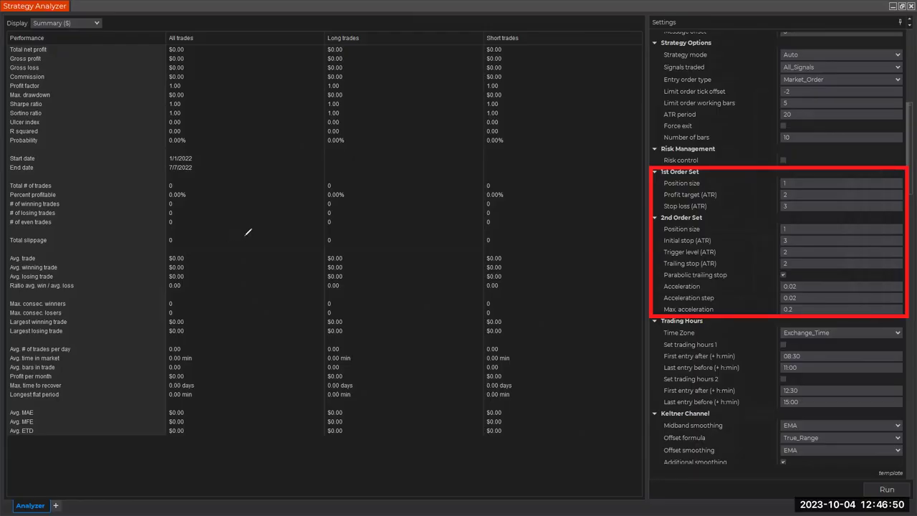
{"action": "mouse_move", "coordinate": [242, 141]}
{"action": "left_mouse_down"}
{"action": "mouse_move", "coordinate": [380, 146]}
{"action": "mouse_move", "coordinate": [394, 209]}
{"action": "left_mouse_up"}
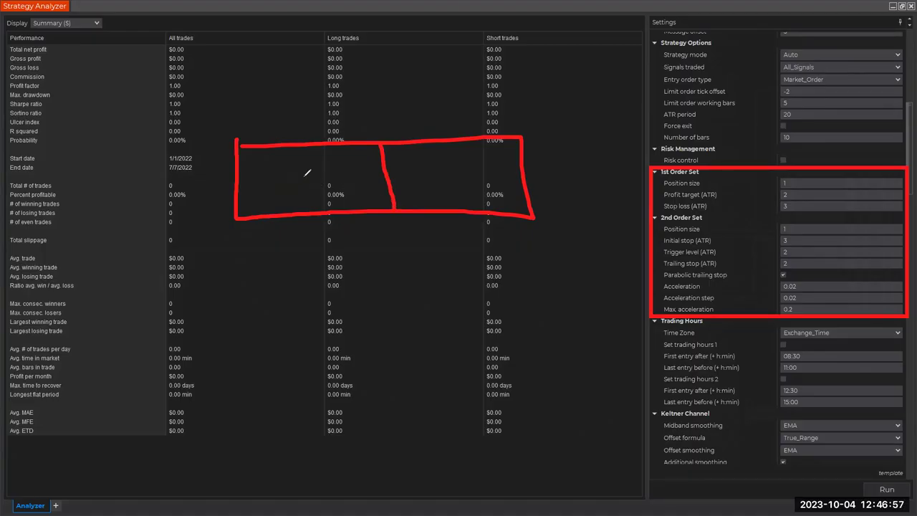
{"action": "left_click_drag", "start_coordinate": [325, 167], "coordinate": [304, 191]}
{"action": "left_click", "coordinate": [305, 172]}
{"action": "mouse_move", "coordinate": [419, 169]}
{"action": "left_mouse_down"}
{"action": "mouse_move", "coordinate": [434, 184]}
{"action": "mouse_move", "coordinate": [445, 169]}
{"action": "mouse_move", "coordinate": [456, 202]}
{"action": "left_mouse_up"}
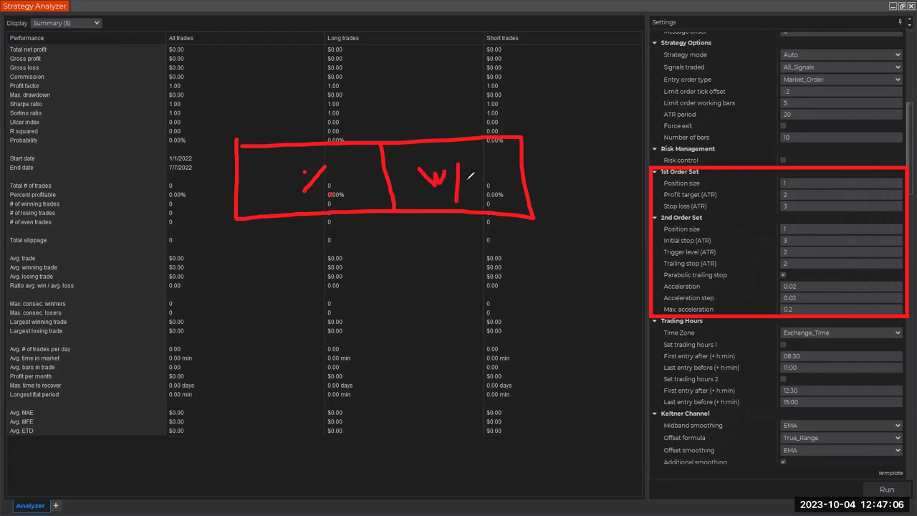
{"action": "left_click", "coordinate": [467, 170]}
{"action": "left_click_drag", "start_coordinate": [467, 171], "coordinate": [492, 190]}
{"action": "left_click_drag", "start_coordinate": [540, 183], "coordinate": [561, 187]}
{"action": "mouse_move", "coordinate": [562, 171]}
{"action": "left_mouse_down"}
{"action": "mouse_move", "coordinate": [574, 194]}
{"action": "mouse_move", "coordinate": [601, 192]}
{"action": "mouse_move", "coordinate": [611, 174]}
{"action": "left_mouse_up"}
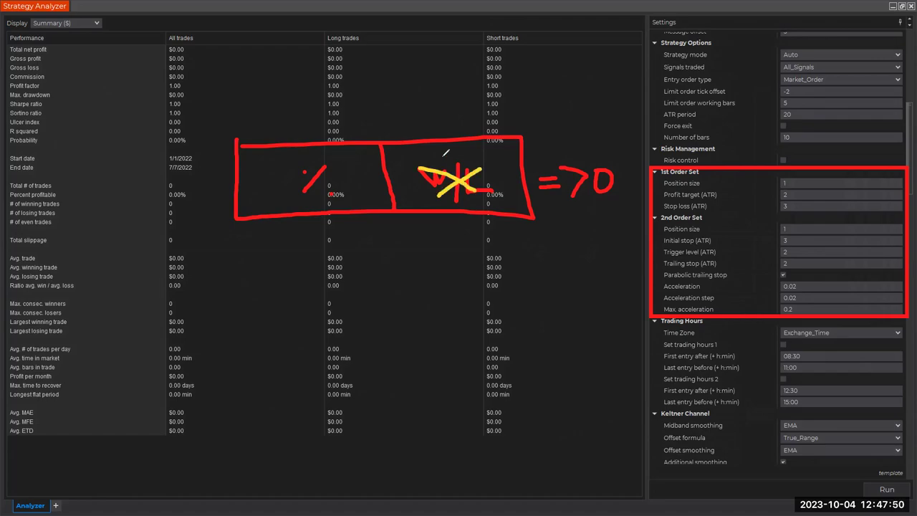
{"action": "mouse_move", "coordinate": [445, 154]}
{"action": "left_mouse_down"}
{"action": "mouse_move", "coordinate": [439, 161]}
{"action": "mouse_move", "coordinate": [452, 147]}
{"action": "mouse_move", "coordinate": [458, 169]}
{"action": "left_mouse_up"}
{"action": "left_click_drag", "start_coordinate": [385, 353], "coordinate": [423, 353]}
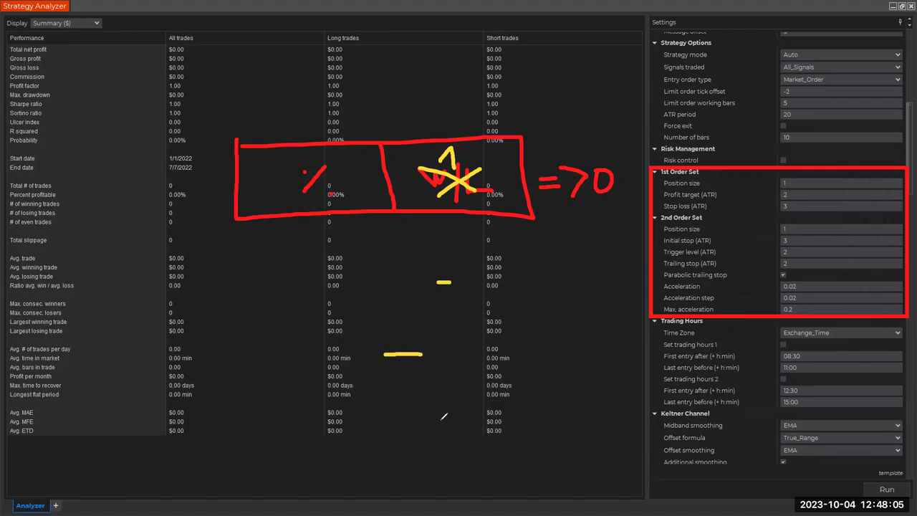
{"action": "left_click_drag", "start_coordinate": [434, 438], "coordinate": [452, 440]}
{"action": "left_click_drag", "start_coordinate": [438, 355], "coordinate": [438, 434]}
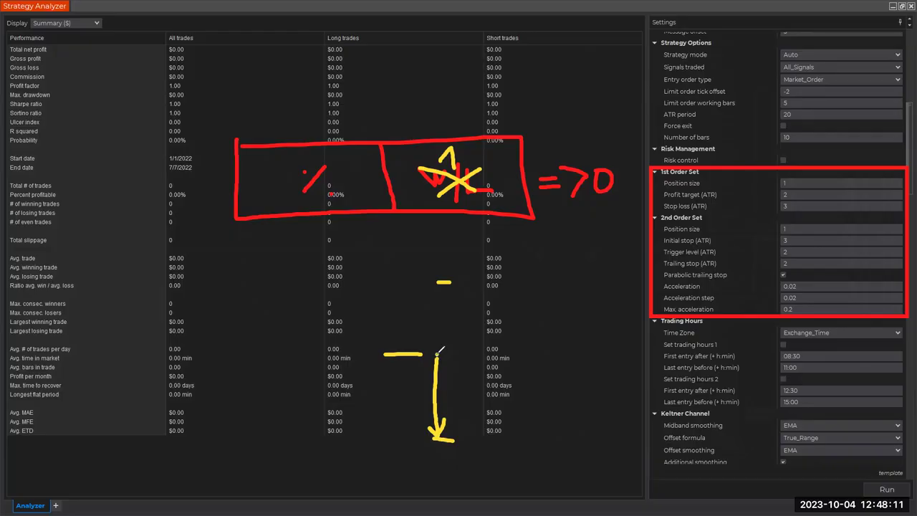
{"action": "left_click_drag", "start_coordinate": [439, 351], "coordinate": [439, 281]}
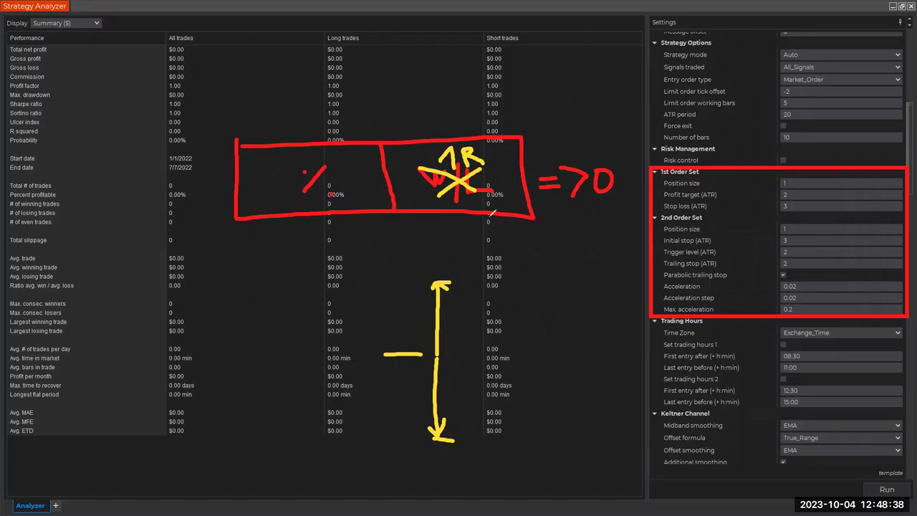
{"action": "mouse_move", "coordinate": [448, 330]}
{"action": "left_mouse_down"}
{"action": "mouse_move", "coordinate": [469, 314]}
{"action": "mouse_move", "coordinate": [471, 331]}
{"action": "left_mouse_up"}
{"action": "mouse_move", "coordinate": [453, 397]}
{"action": "left_mouse_down"}
{"action": "mouse_move", "coordinate": [470, 378]}
{"action": "mouse_move", "coordinate": [471, 395]}
{"action": "left_mouse_up"}
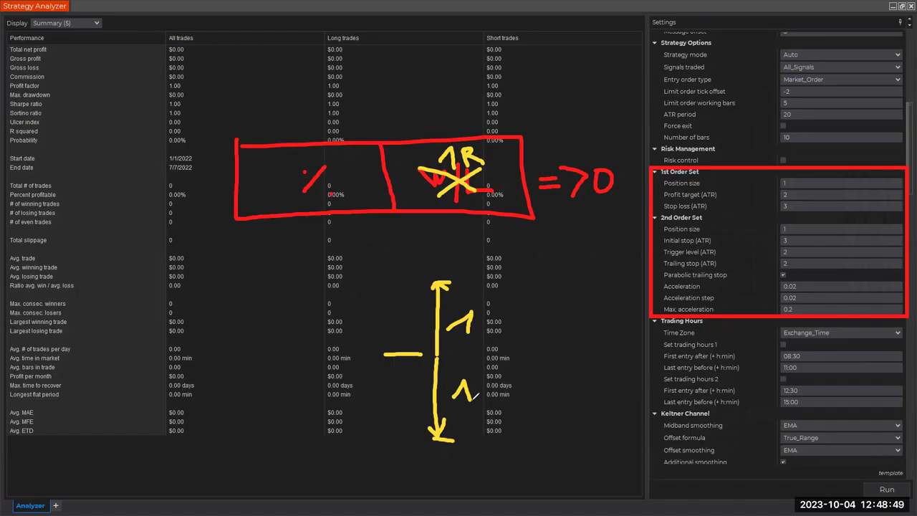
{"action": "mouse_move", "coordinate": [484, 137]}
{"action": "left_mouse_down"}
{"action": "mouse_move", "coordinate": [428, 139]}
{"action": "mouse_move", "coordinate": [419, 205]}
{"action": "mouse_move", "coordinate": [500, 142]}
{"action": "left_mouse_up"}
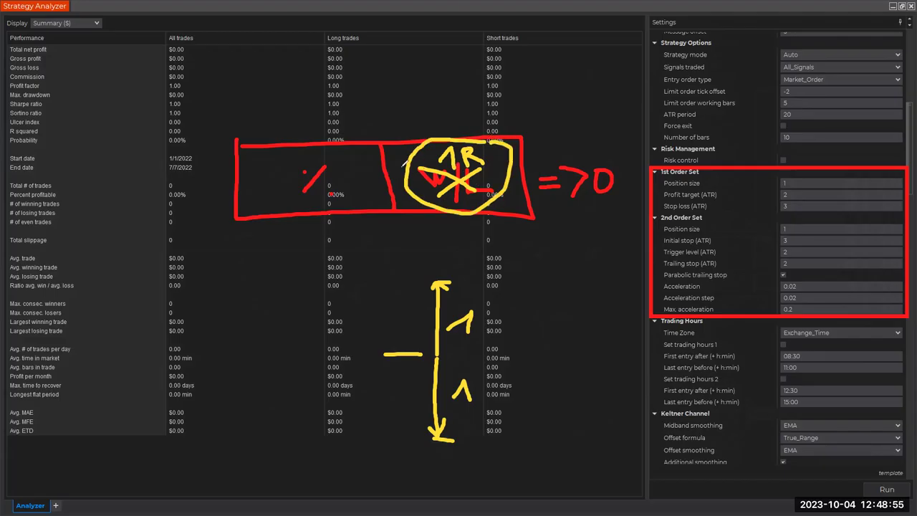
{"action": "mouse_move", "coordinate": [342, 156]}
{"action": "left_mouse_down"}
{"action": "mouse_move", "coordinate": [303, 151]}
{"action": "mouse_move", "coordinate": [272, 177]}
{"action": "mouse_move", "coordinate": [350, 199]}
{"action": "mouse_move", "coordinate": [374, 175]}
{"action": "mouse_move", "coordinate": [338, 155]}
{"action": "left_mouse_up"}
{"action": "mouse_move", "coordinate": [630, 164]}
{"action": "left_mouse_down"}
{"action": "mouse_move", "coordinate": [578, 150]}
{"action": "mouse_move", "coordinate": [569, 188]}
{"action": "mouse_move", "coordinate": [625, 165]}
{"action": "left_mouse_up"}
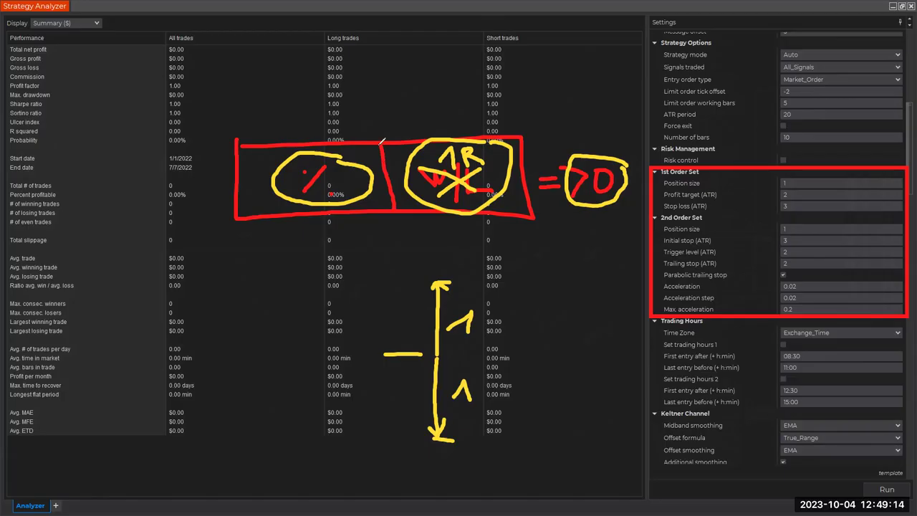
{"action": "left_click_drag", "start_coordinate": [409, 140], "coordinate": [499, 206]}
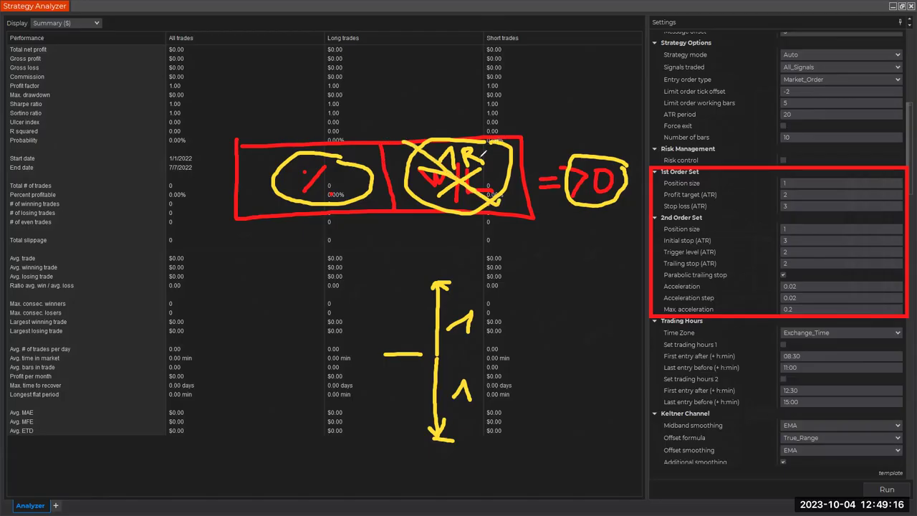
{"action": "left_click_drag", "start_coordinate": [504, 139], "coordinate": [429, 213]}
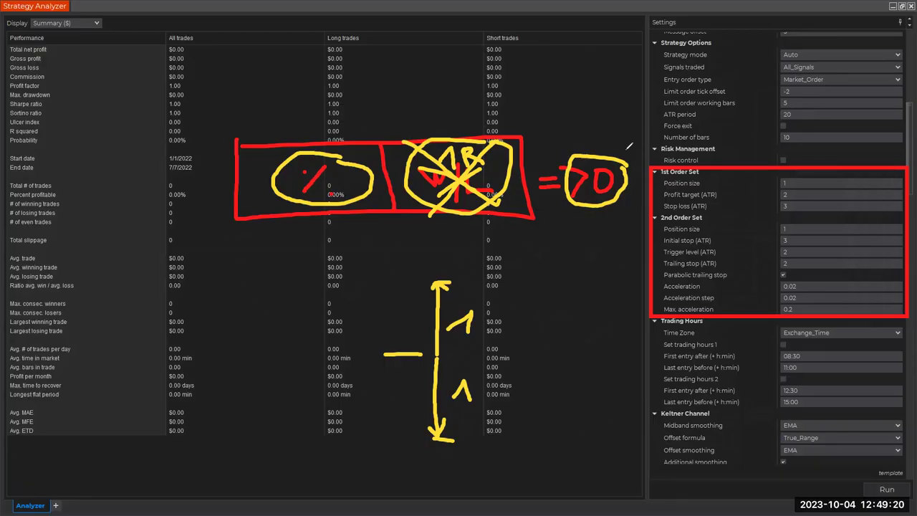
{"action": "mouse_move", "coordinate": [631, 149]}
{"action": "left_mouse_down"}
{"action": "mouse_move", "coordinate": [571, 195]}
{"action": "mouse_move", "coordinate": [637, 191]}
{"action": "mouse_move", "coordinate": [637, 152]}
{"action": "left_mouse_up"}
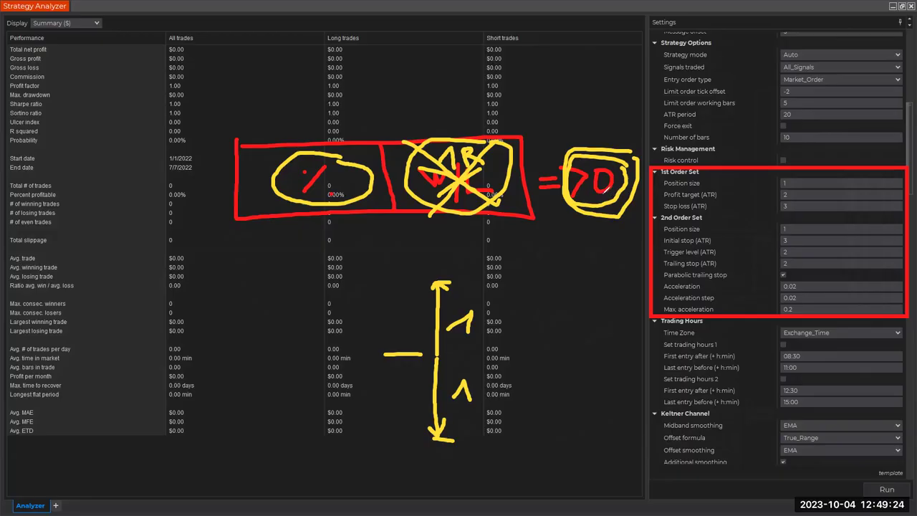
{"action": "mouse_move", "coordinate": [348, 154]}
{"action": "left_mouse_down"}
{"action": "mouse_move", "coordinate": [275, 145]}
{"action": "mouse_move", "coordinate": [259, 192]}
{"action": "mouse_move", "coordinate": [371, 179]}
{"action": "mouse_move", "coordinate": [331, 143]}
{"action": "mouse_move", "coordinate": [280, 154]}
{"action": "mouse_move", "coordinate": [315, 212]}
{"action": "mouse_move", "coordinate": [365, 192]}
{"action": "mouse_move", "coordinate": [327, 152]}
{"action": "mouse_move", "coordinate": [267, 179]}
{"action": "mouse_move", "coordinate": [342, 208]}
{"action": "mouse_move", "coordinate": [370, 162]}
{"action": "mouse_move", "coordinate": [283, 149]}
{"action": "mouse_move", "coordinate": [258, 167]}
{"action": "mouse_move", "coordinate": [290, 206]}
{"action": "mouse_move", "coordinate": [292, 152]}
{"action": "left_mouse_up"}
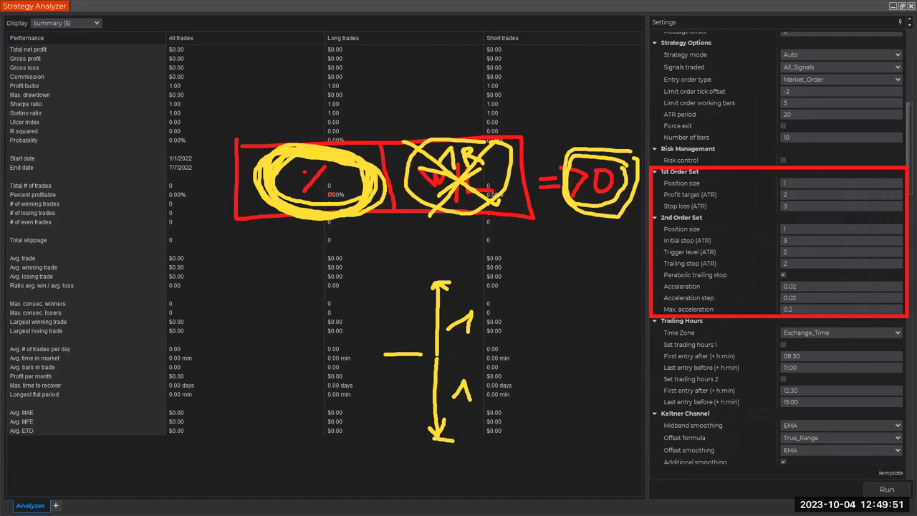
{"action": "key", "text": "Escape"}
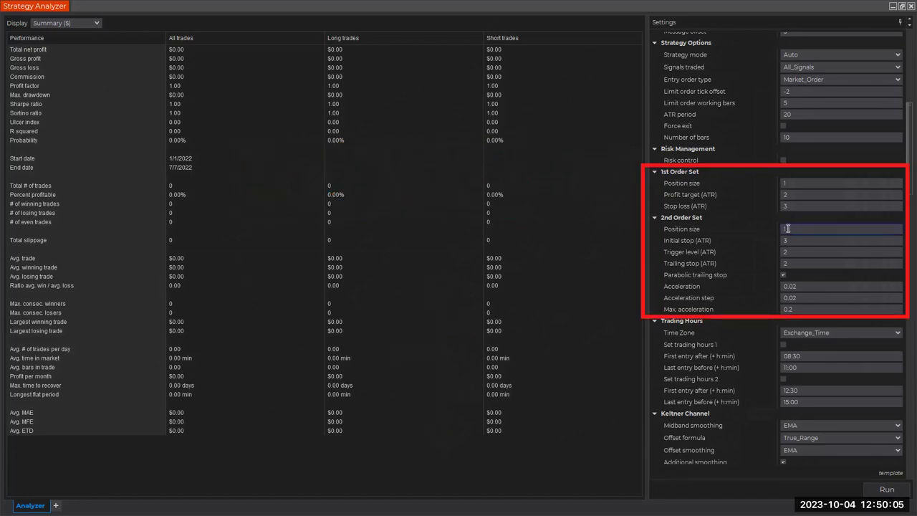
Step: Set the position size of the 2nd Order Set to 0
{"action": "left_click", "coordinate": [764, 233]}
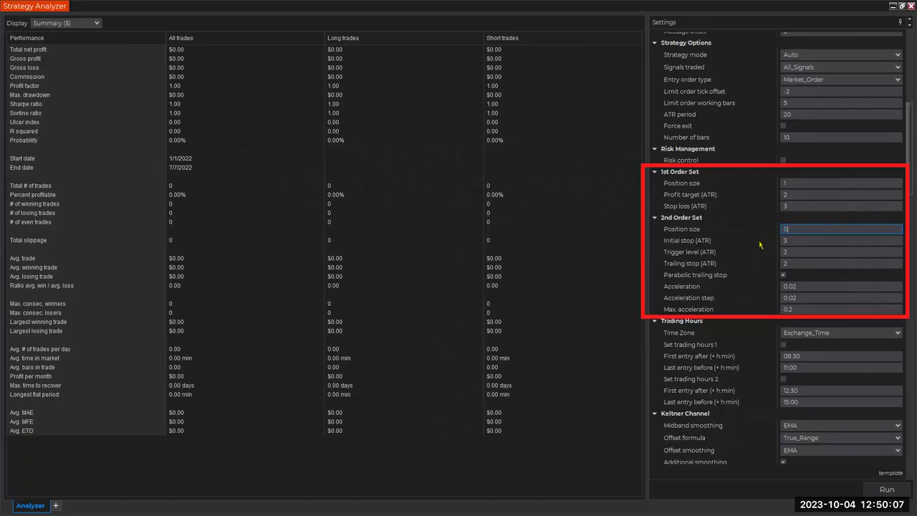
{"action": "double_click", "coordinate": [798, 227]}
{"action": "type", "text": "0"}
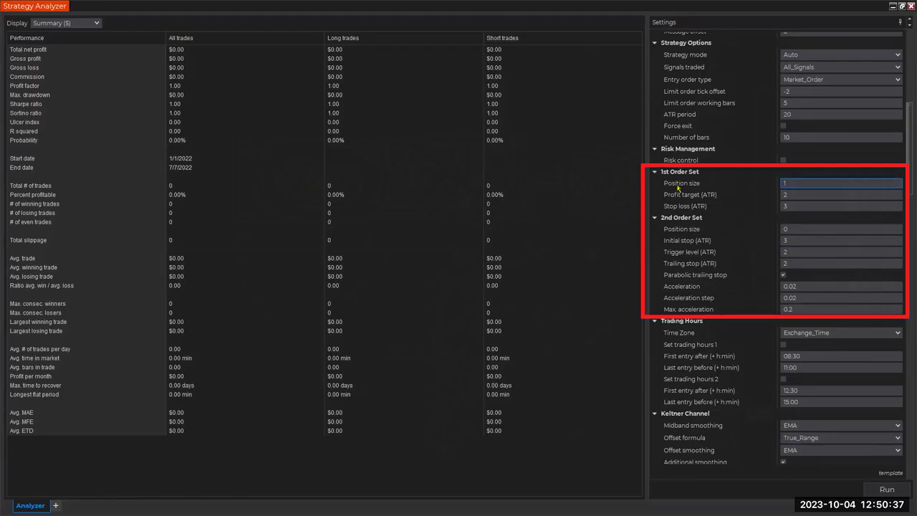
Step: Set the 1st Order Set's profit target to 3 ATR and turn off the 2nd Order Set's parabolic trailing stop
{"action": "left_click", "coordinate": [793, 194]}
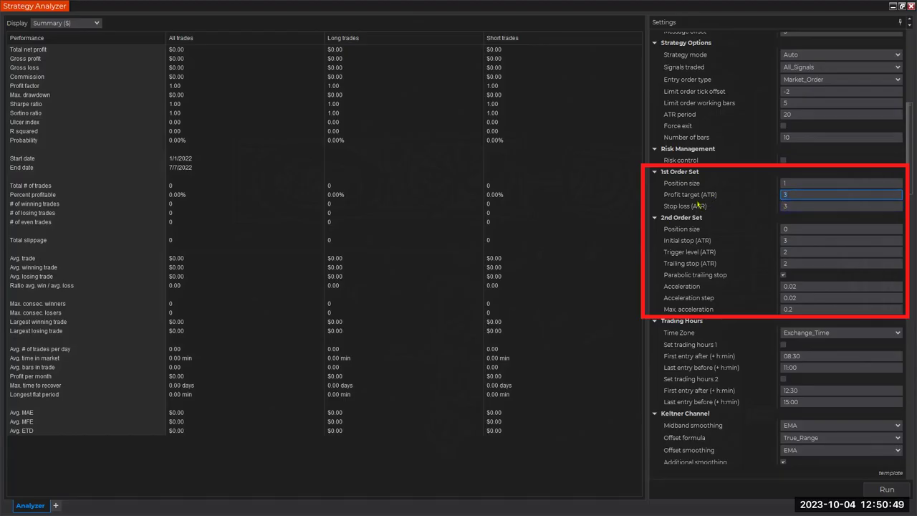
{"action": "left_click", "coordinate": [791, 206]}
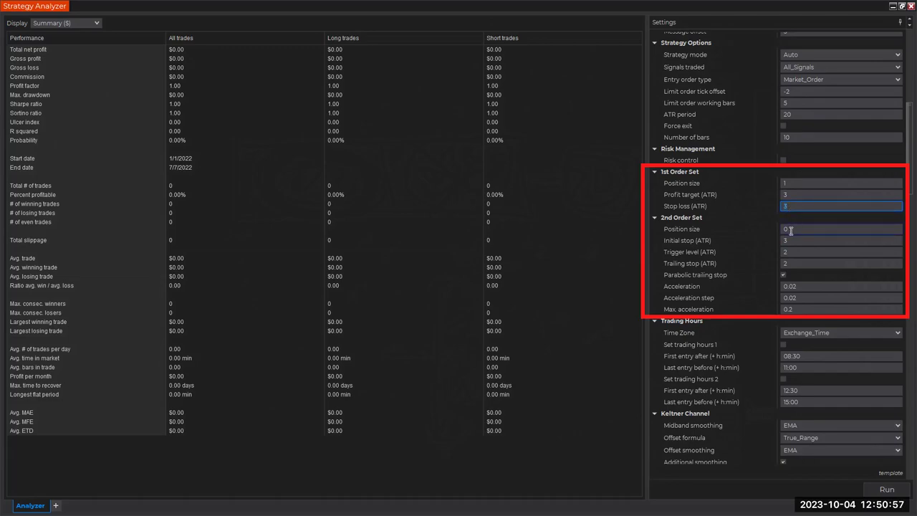
{"action": "left_click", "coordinate": [783, 275]}
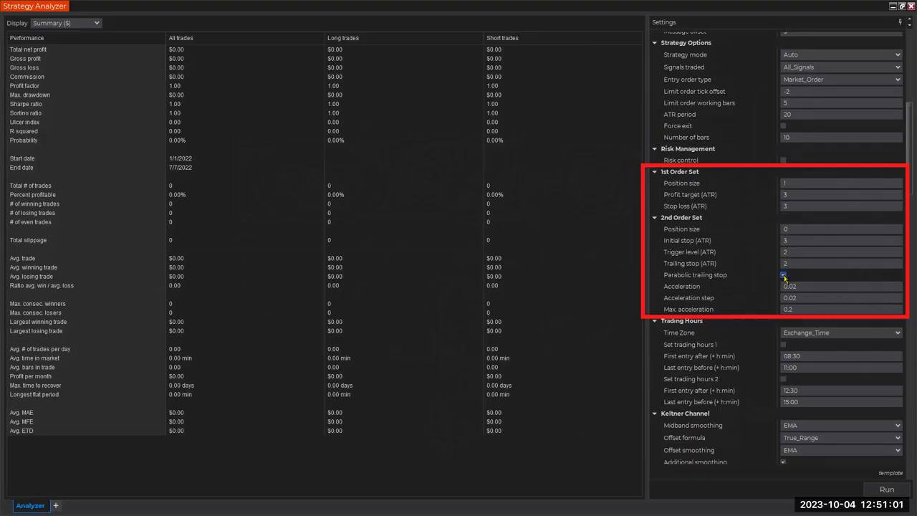
{"action": "left_click", "coordinate": [797, 278]}
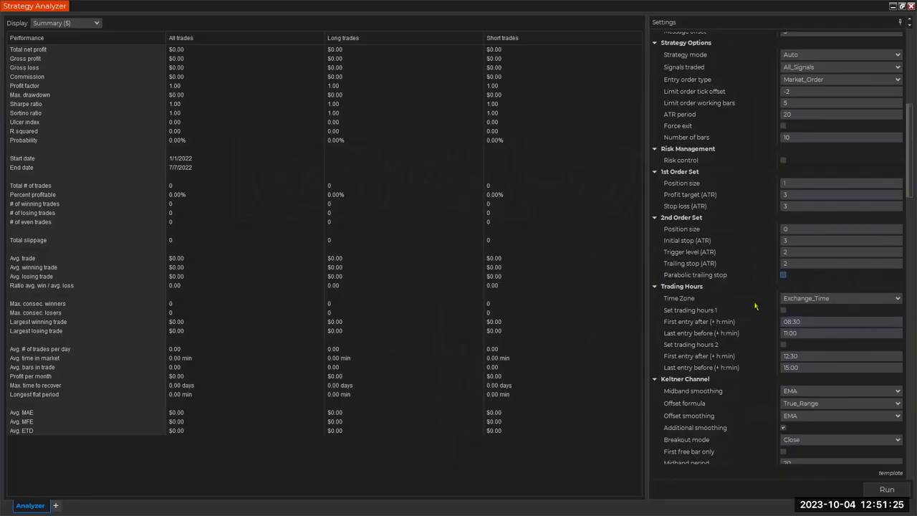
Step: Review the strategy's trading hours, Keltner Channel, trigger, trend and chop filter, trade setup and HTF parameters
{"action": "scroll", "coordinate": [758, 307], "scroll_direction": "down", "scroll_amount": 3}
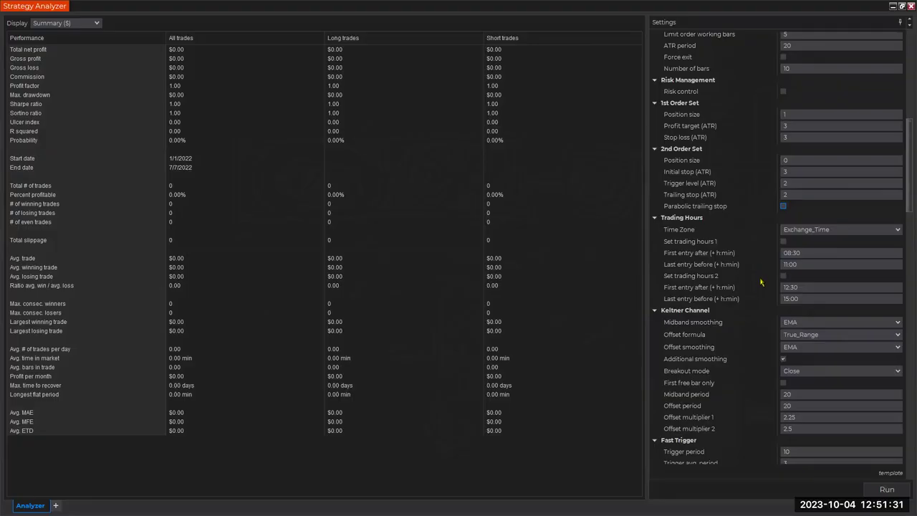
{"action": "scroll", "coordinate": [762, 293], "scroll_direction": "down", "scroll_amount": 2}
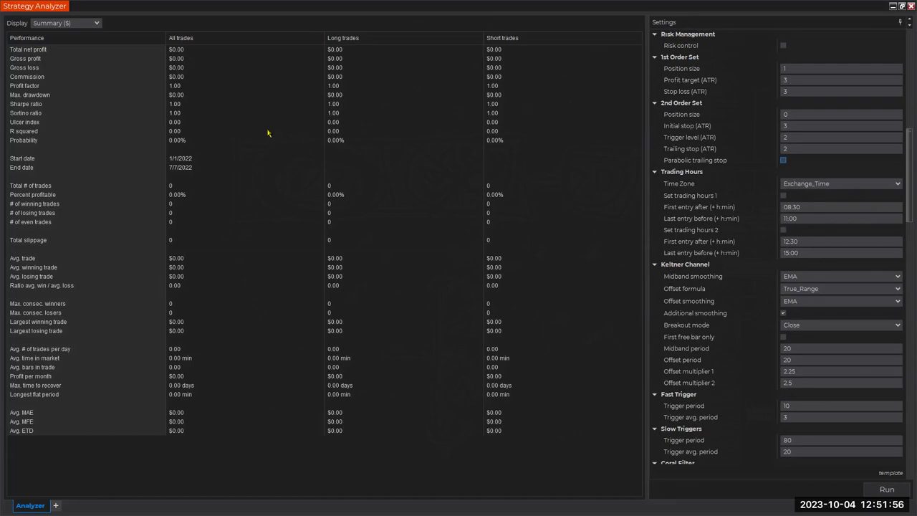
{"action": "scroll", "coordinate": [766, 307], "scroll_direction": "down", "scroll_amount": 3}
{"action": "scroll", "coordinate": [763, 306], "scroll_direction": "down", "scroll_amount": 3}
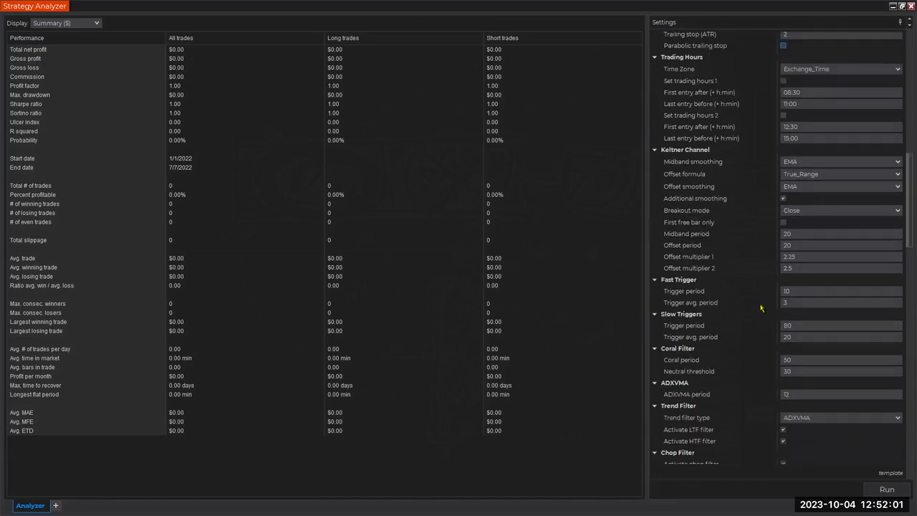
{"action": "scroll", "coordinate": [749, 276], "scroll_direction": "down", "scroll_amount": 2}
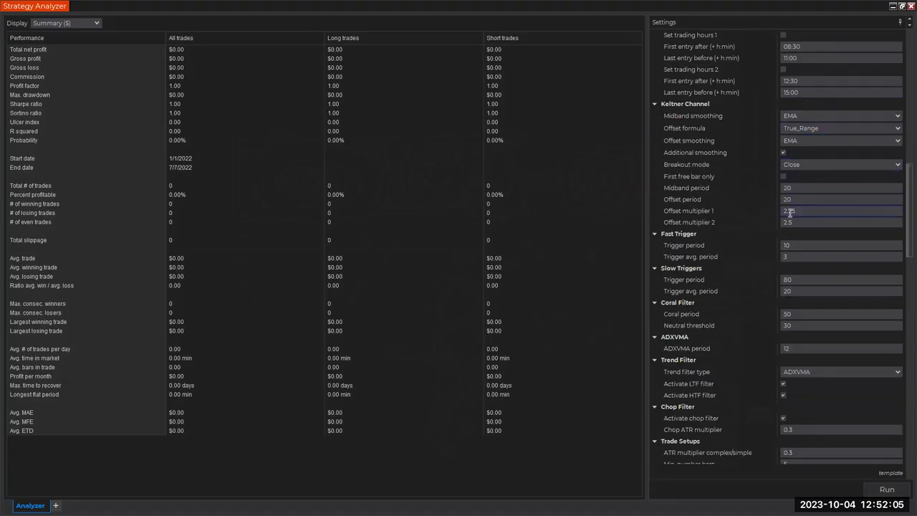
{"action": "scroll", "coordinate": [751, 290], "scroll_direction": "down", "scroll_amount": 2}
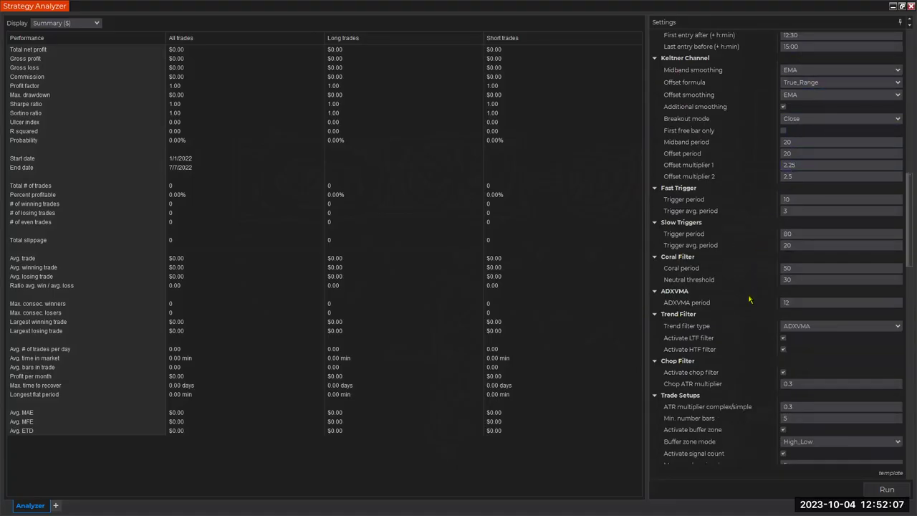
{"action": "scroll", "coordinate": [761, 306], "scroll_direction": "down", "scroll_amount": 3}
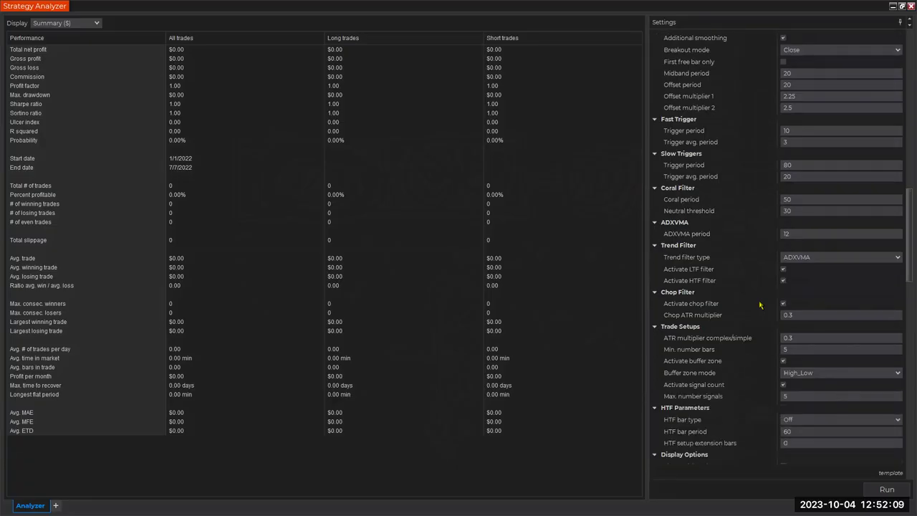
{"action": "scroll", "coordinate": [760, 305], "scroll_direction": "down", "scroll_amount": 2}
{"action": "scroll", "coordinate": [760, 305], "scroll_direction": "down", "scroll_amount": 2}
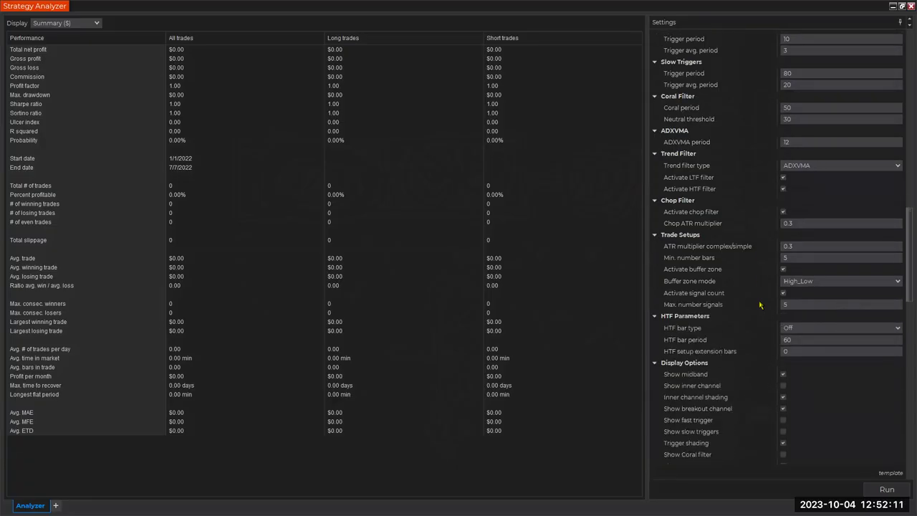
{"action": "scroll", "coordinate": [761, 305], "scroll_direction": "down", "scroll_amount": 2}
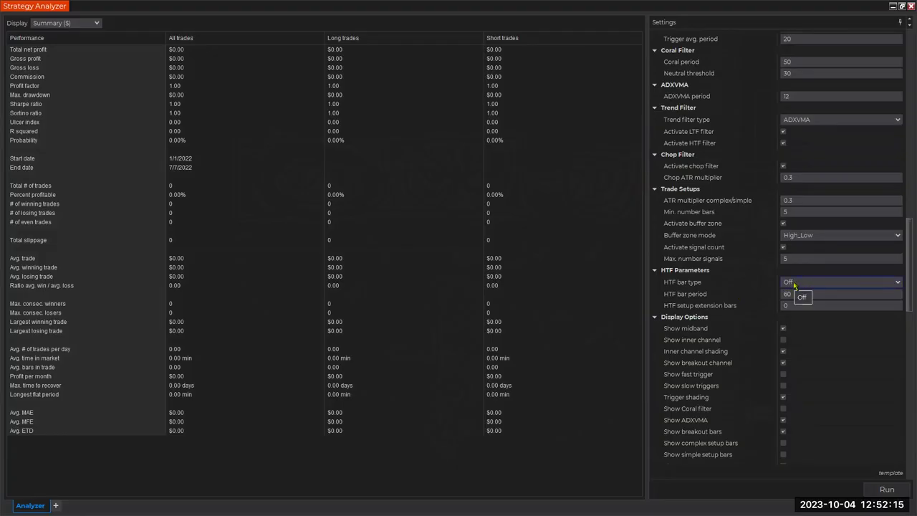
{"action": "left_click", "coordinate": [792, 258]}
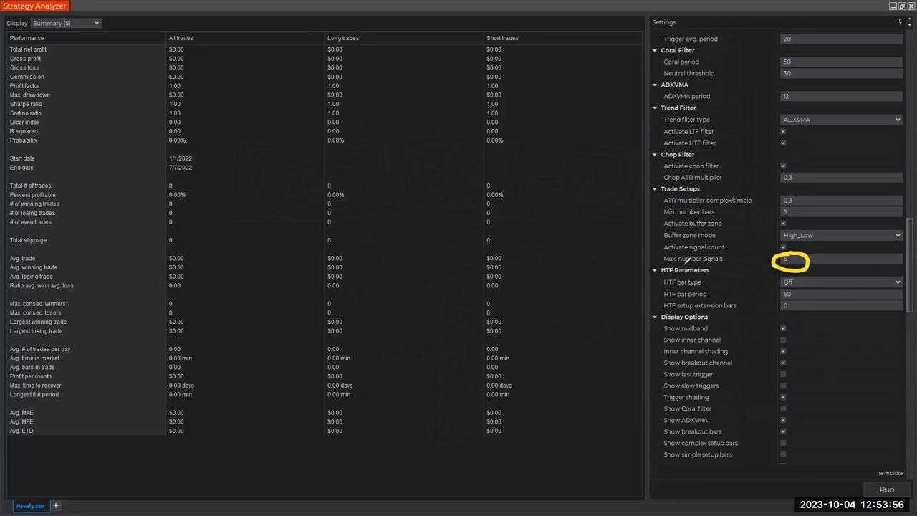
{"action": "left_click_drag", "start_coordinate": [681, 268], "coordinate": [733, 270]}
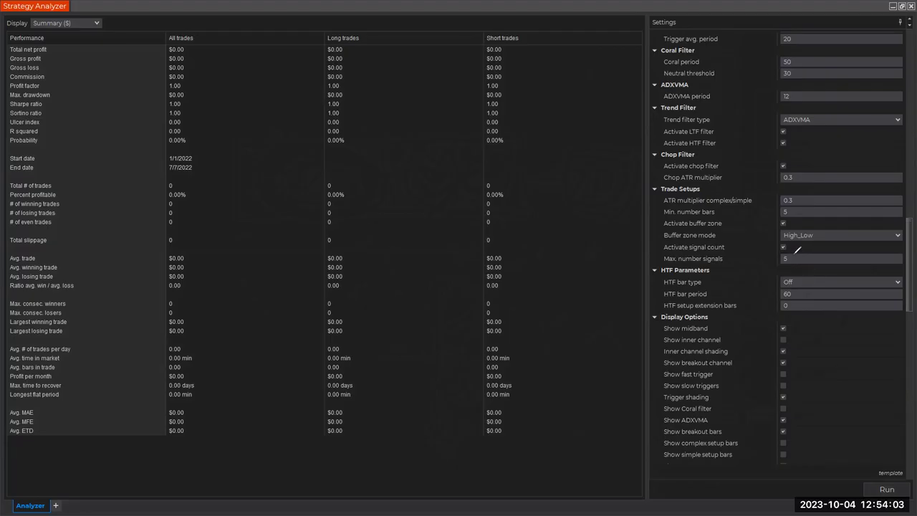
{"action": "mouse_move", "coordinate": [183, 397]}
{"action": "left_mouse_down"}
{"action": "mouse_move", "coordinate": [247, 336]}
{"action": "mouse_move", "coordinate": [447, 215]}
{"action": "mouse_move", "coordinate": [534, 191]}
{"action": "left_mouse_up"}
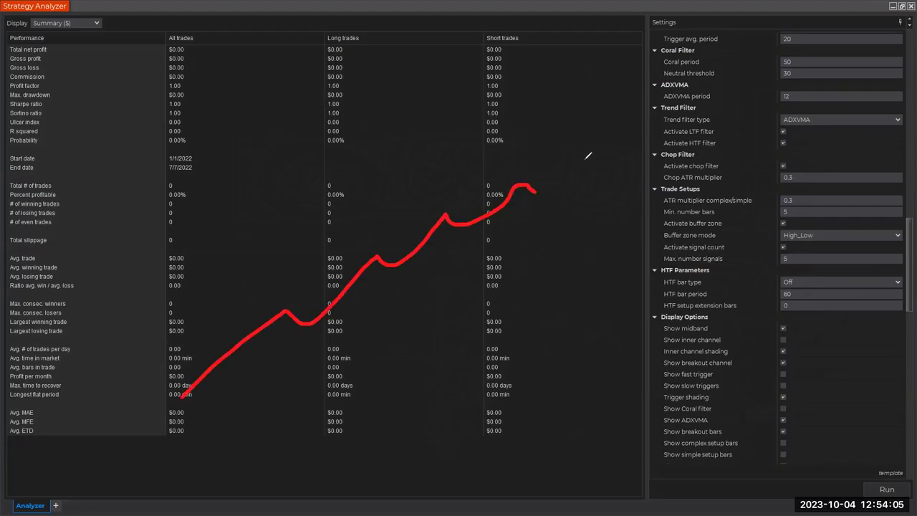
{"action": "left_click_drag", "start_coordinate": [588, 155], "coordinate": [650, 114]}
{"action": "left_click_drag", "start_coordinate": [289, 297], "coordinate": [378, 322]}
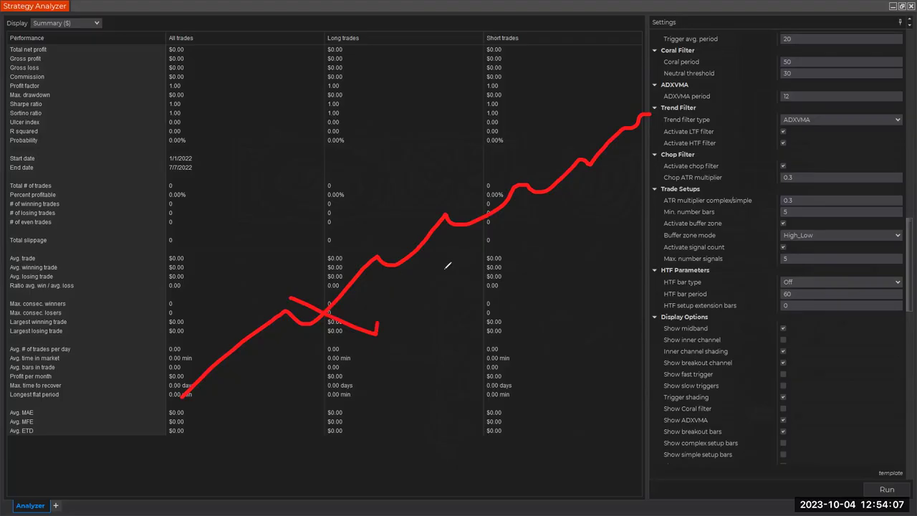
{"action": "left_click_drag", "start_coordinate": [482, 222], "coordinate": [604, 205]}
{"action": "key", "text": "Escape"}
Step: Review the remaining display, plot colour, alert, historical fill and order handling settings of the strategy
{"action": "scroll", "coordinate": [824, 360], "scroll_direction": "down", "scroll_amount": 3}
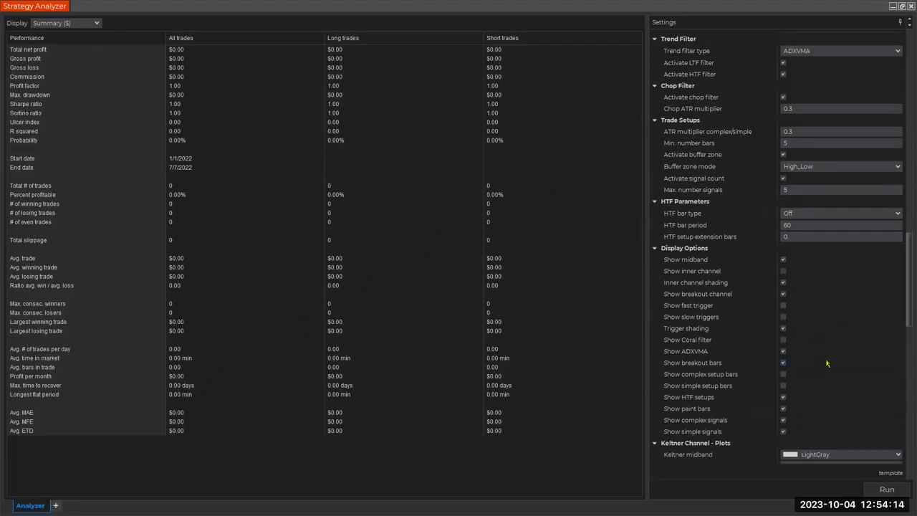
{"action": "scroll", "coordinate": [823, 361], "scroll_direction": "down", "scroll_amount": 10}
{"action": "scroll", "coordinate": [814, 367], "scroll_direction": "down", "scroll_amount": 5}
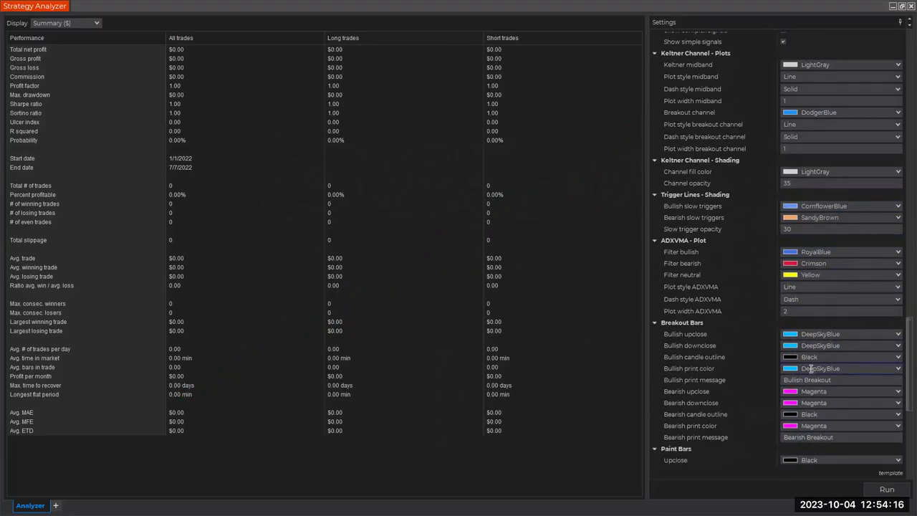
{"action": "scroll", "coordinate": [813, 368], "scroll_direction": "down", "scroll_amount": 10}
{"action": "scroll", "coordinate": [824, 358], "scroll_direction": "down", "scroll_amount": 3}
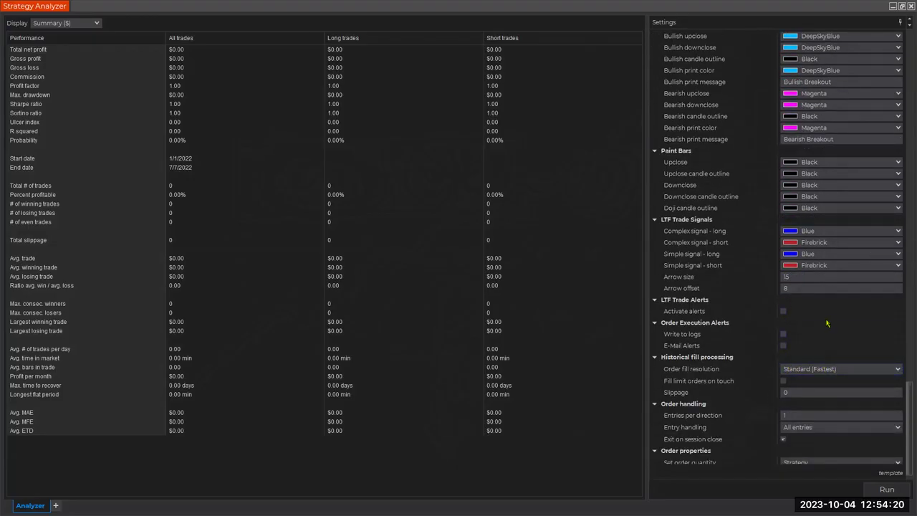
{"action": "scroll", "coordinate": [824, 322], "scroll_direction": "down", "scroll_amount": 1}
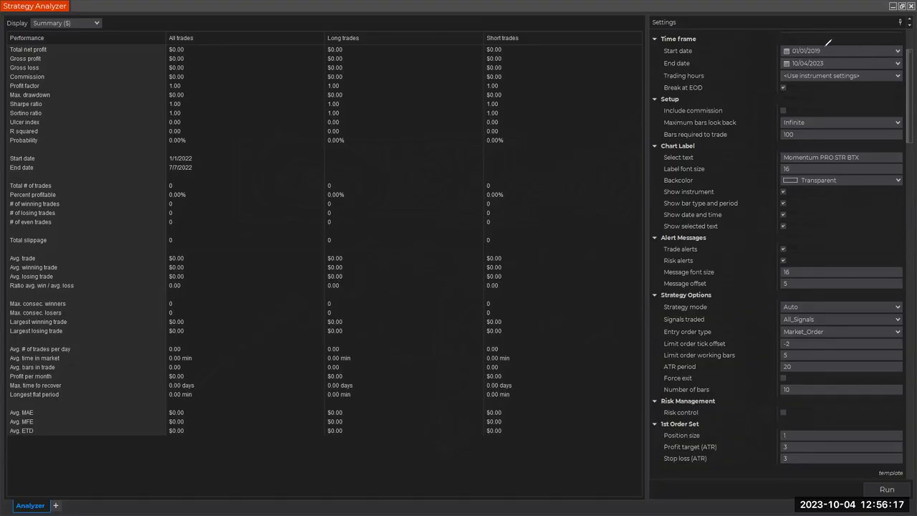
Step: Run the backtest on the index futures and open the summary of the combined results
{"action": "mouse_move", "coordinate": [824, 40]}
{"action": "left_mouse_down"}
{"action": "mouse_move", "coordinate": [765, 43]}
{"action": "mouse_move", "coordinate": [853, 57]}
{"action": "mouse_move", "coordinate": [838, 42]}
{"action": "left_mouse_up"}
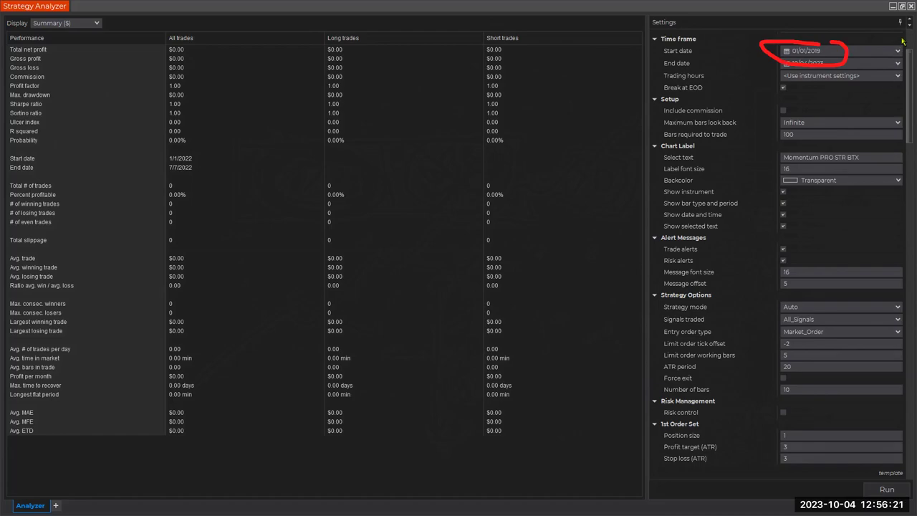
{"action": "scroll", "coordinate": [903, 40], "scroll_direction": "up", "scroll_amount": 3}
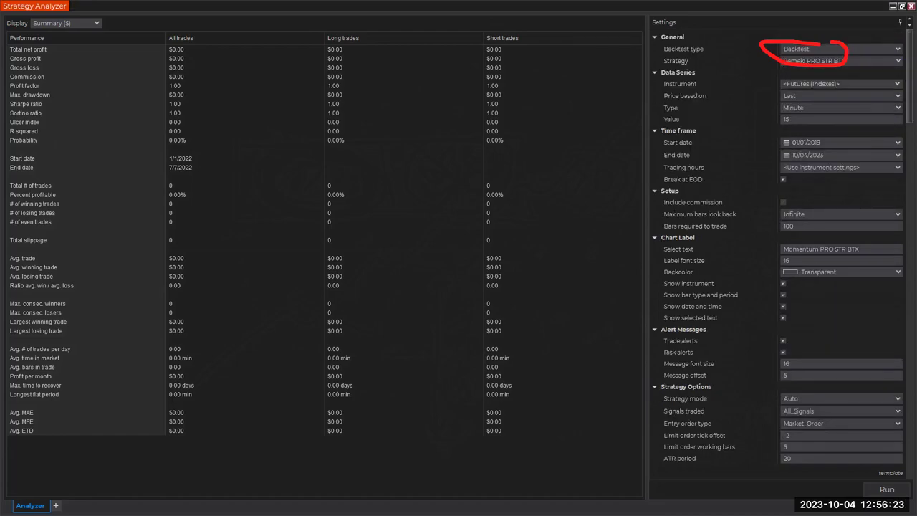
{"action": "key", "text": "Escape"}
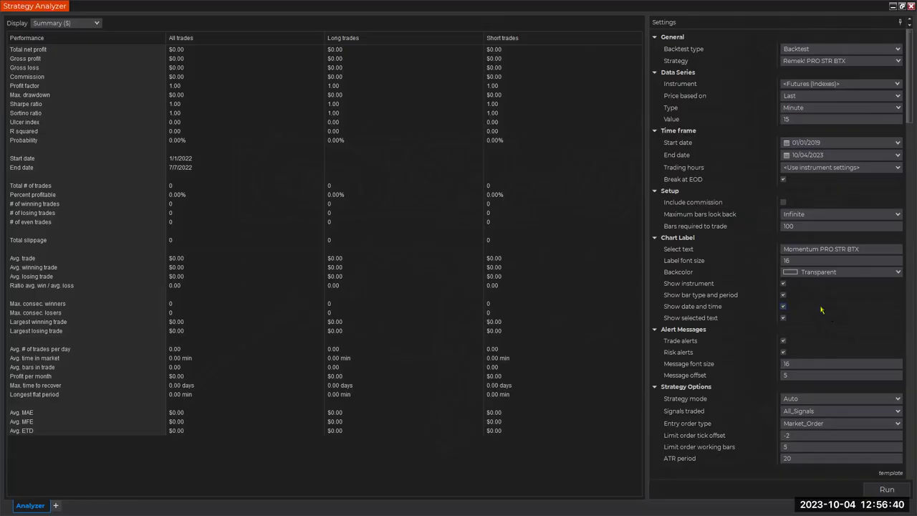
{"action": "scroll", "coordinate": [835, 323], "scroll_direction": "down", "scroll_amount": 8}
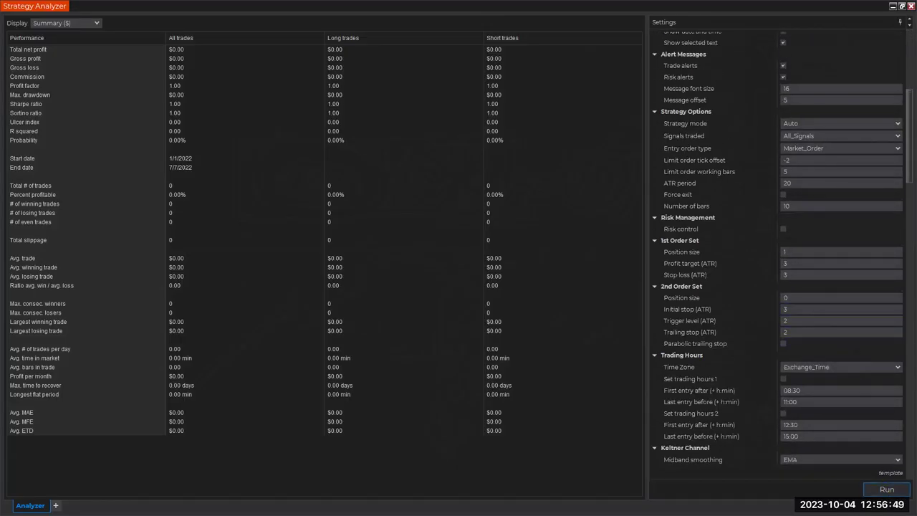
{"action": "left_click", "coordinate": [887, 490]}
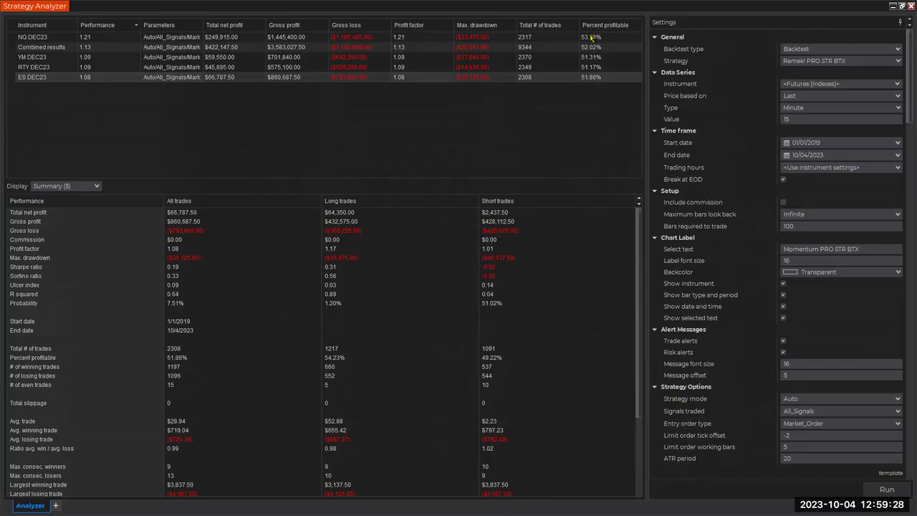
{"action": "left_click", "coordinate": [589, 47]}
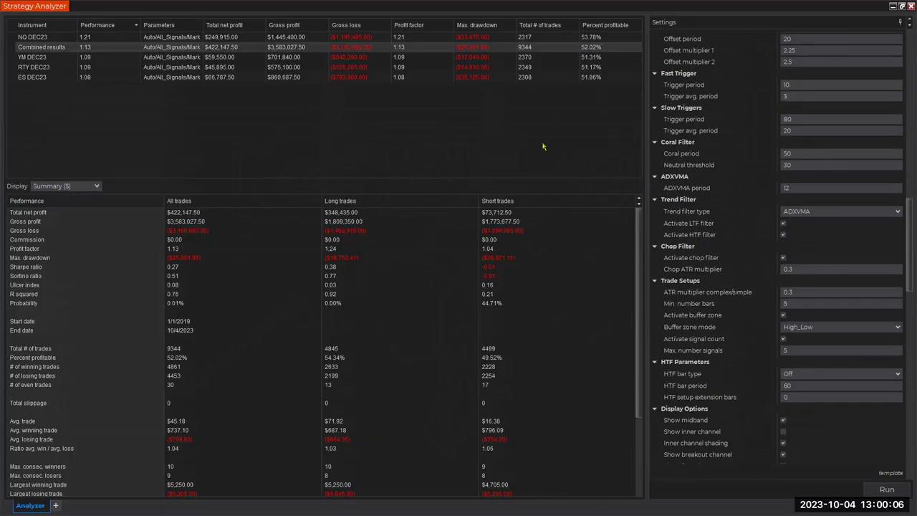
Step: Show the Analysis ($) display for NQ DEC23 and enlarge the area of its cumulative net profit graph
{"action": "left_click", "coordinate": [28, 40]}
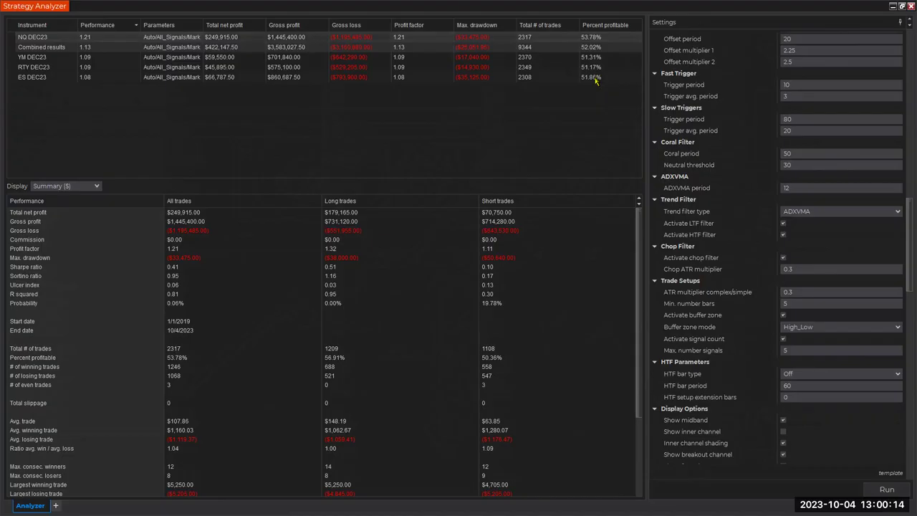
{"action": "left_click", "coordinate": [94, 188]}
{"action": "left_click", "coordinate": [57, 205]}
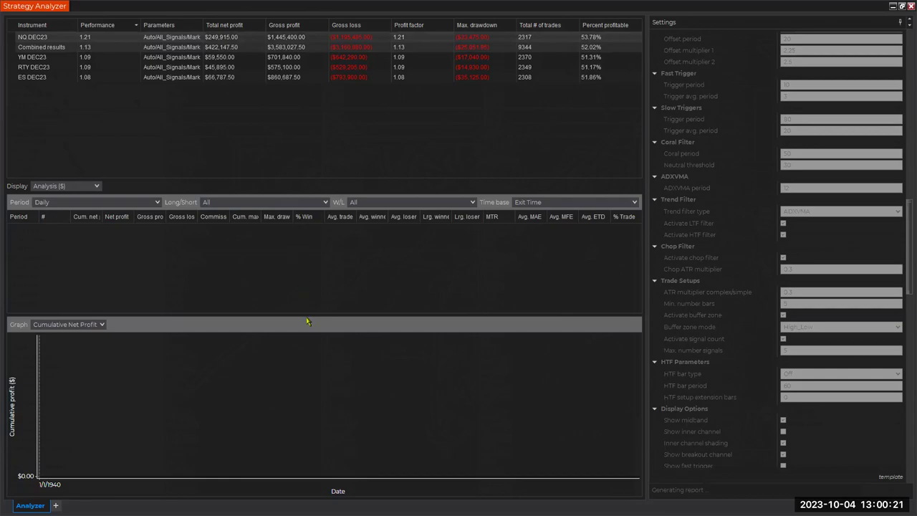
{"action": "left_click_drag", "start_coordinate": [294, 187], "coordinate": [294, 116]}
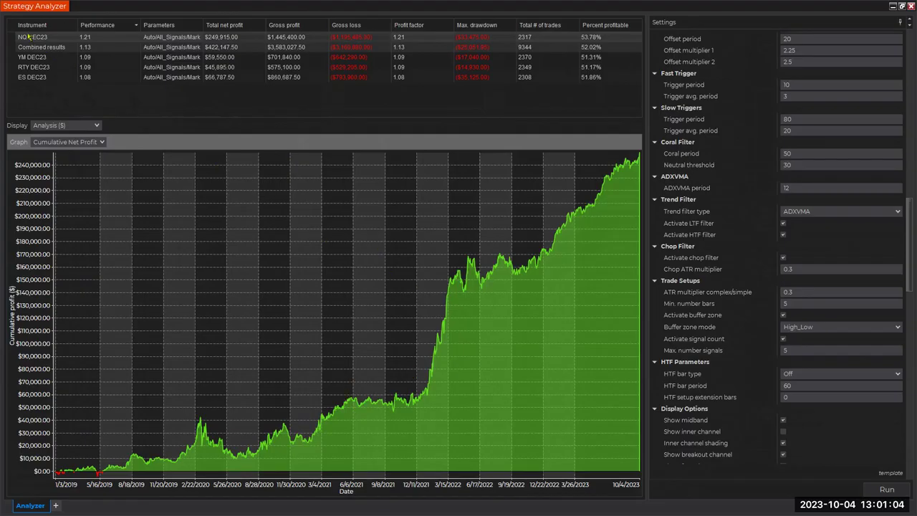
Step: Examine the cumulative net profit graphs of YM DEC23, RTY DEC23 and ES DEC23 one after another
{"action": "left_click", "coordinate": [33, 57]}
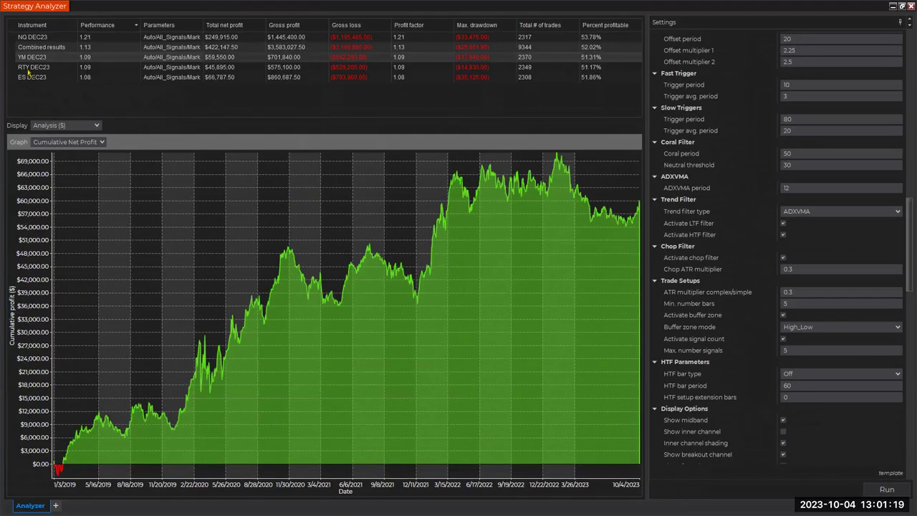
{"action": "left_click", "coordinate": [26, 67]}
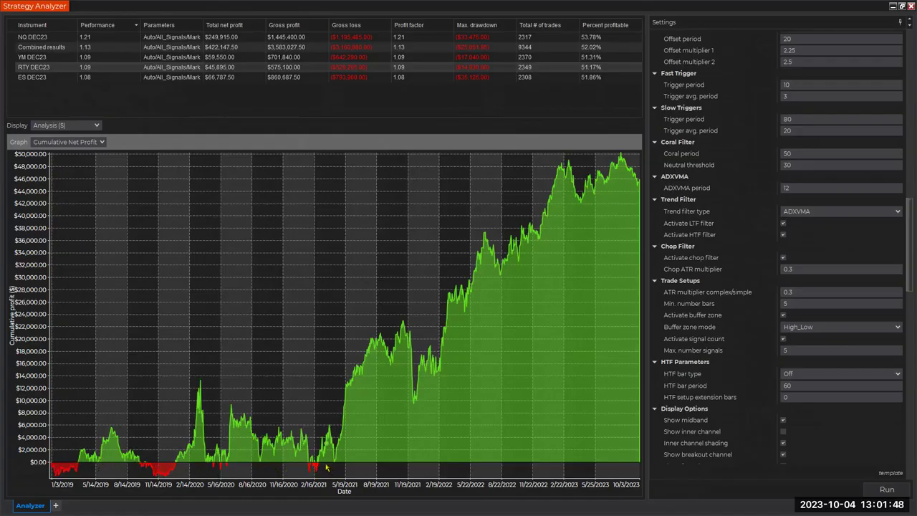
{"action": "mouse_move", "coordinate": [311, 464]}
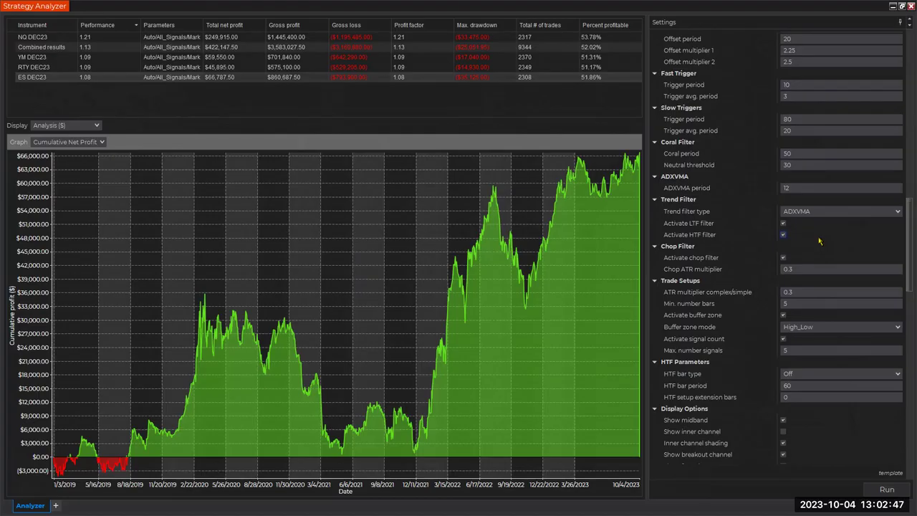
{"action": "scroll", "coordinate": [820, 242], "scroll_direction": "down", "scroll_amount": 7}
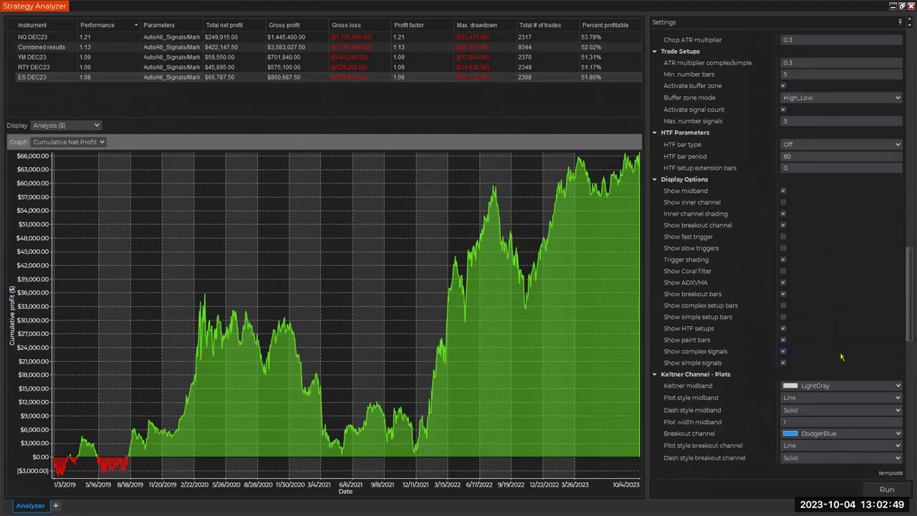
{"action": "scroll", "coordinate": [834, 327], "scroll_direction": "down", "scroll_amount": 1}
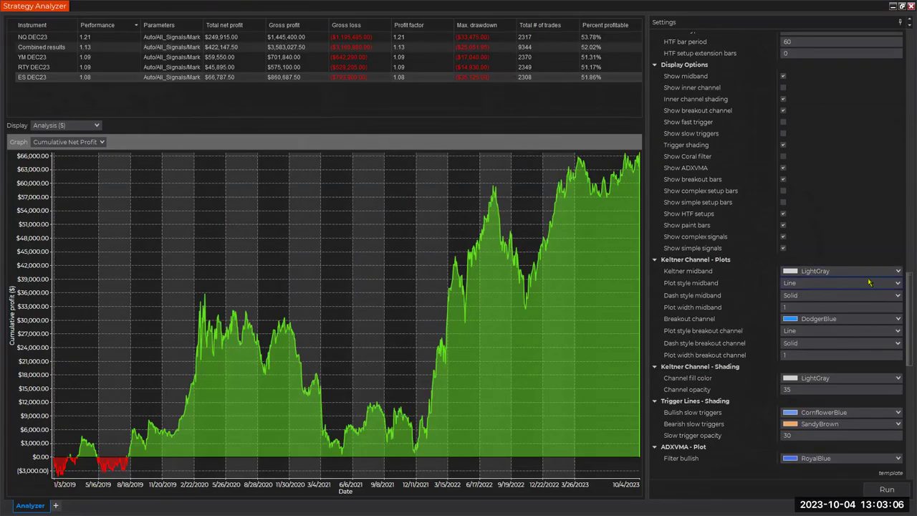
{"action": "scroll", "coordinate": [835, 220], "scroll_direction": "down", "scroll_amount": 3}
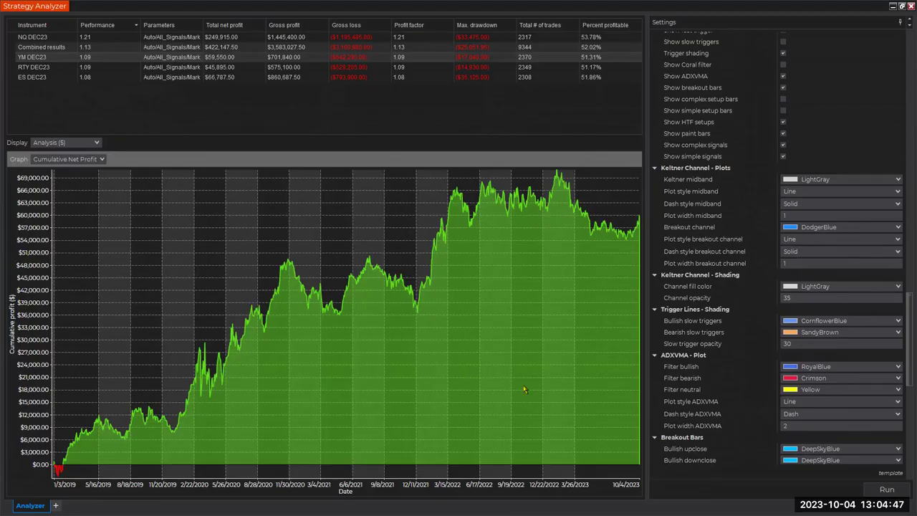
{"action": "scroll", "coordinate": [744, 344], "scroll_direction": "up", "scroll_amount": 6}
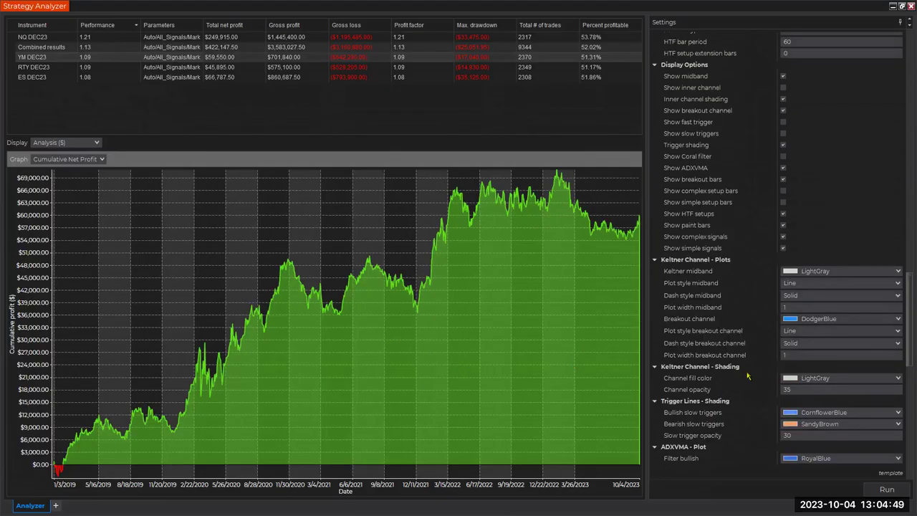
{"action": "scroll", "coordinate": [742, 285], "scroll_direction": "up", "scroll_amount": 18}
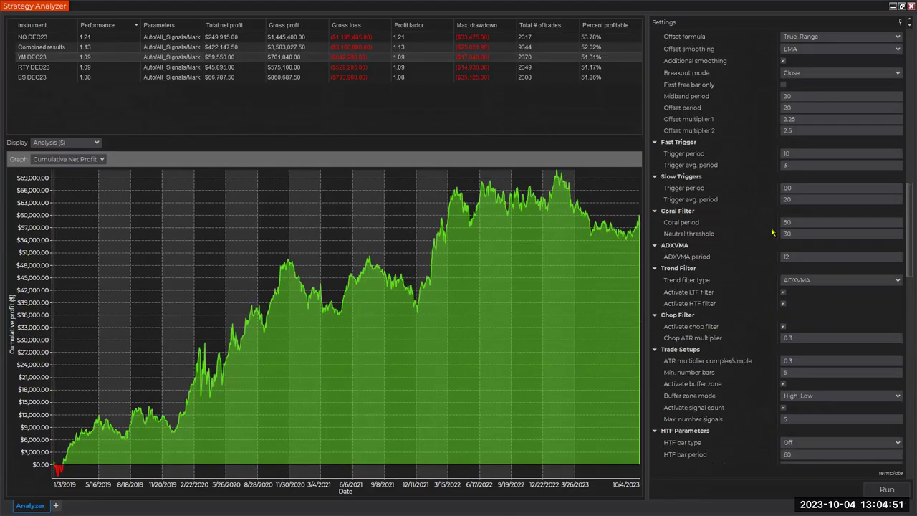
{"action": "scroll", "coordinate": [779, 167], "scroll_direction": "up", "scroll_amount": 1}
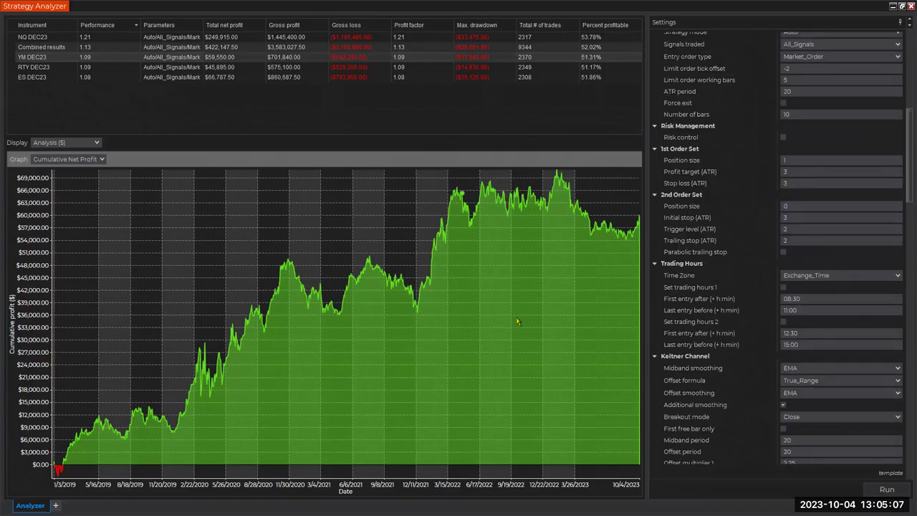